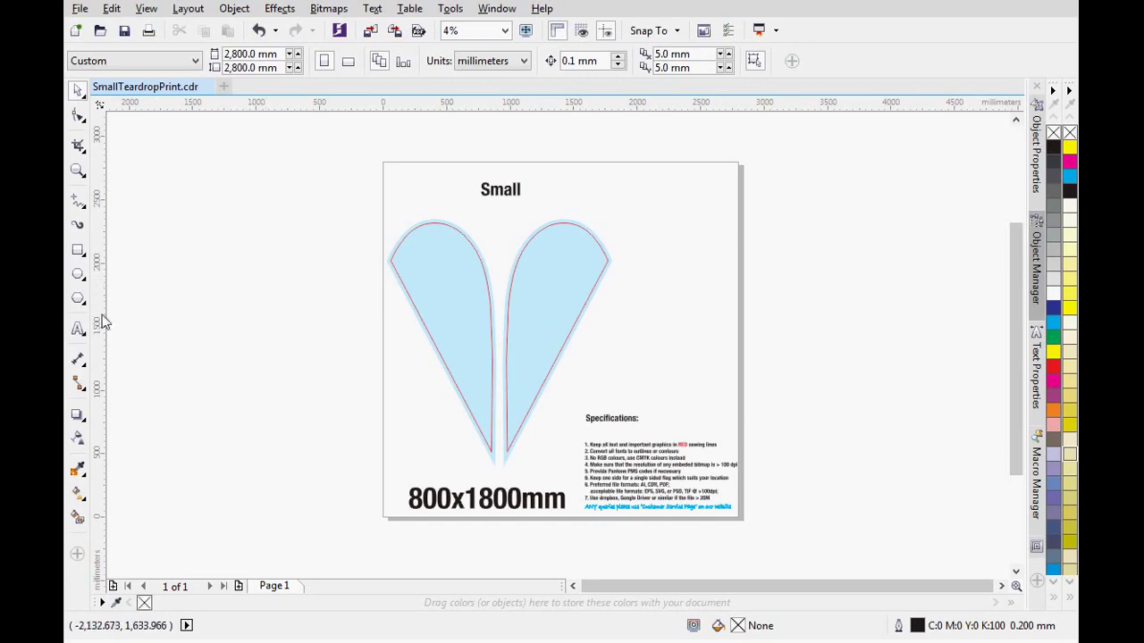
Add the artistic text 'Flagseller' on the canvas to the right of the two teardrops.
left_click(78, 330)
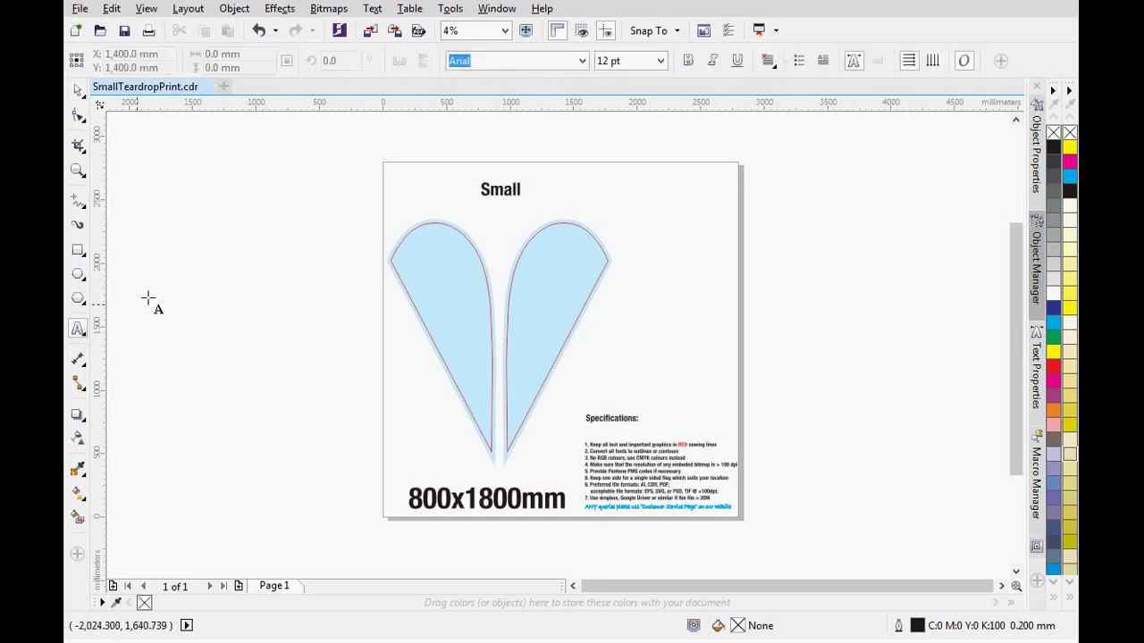
left_click(636, 243)
type("Me")
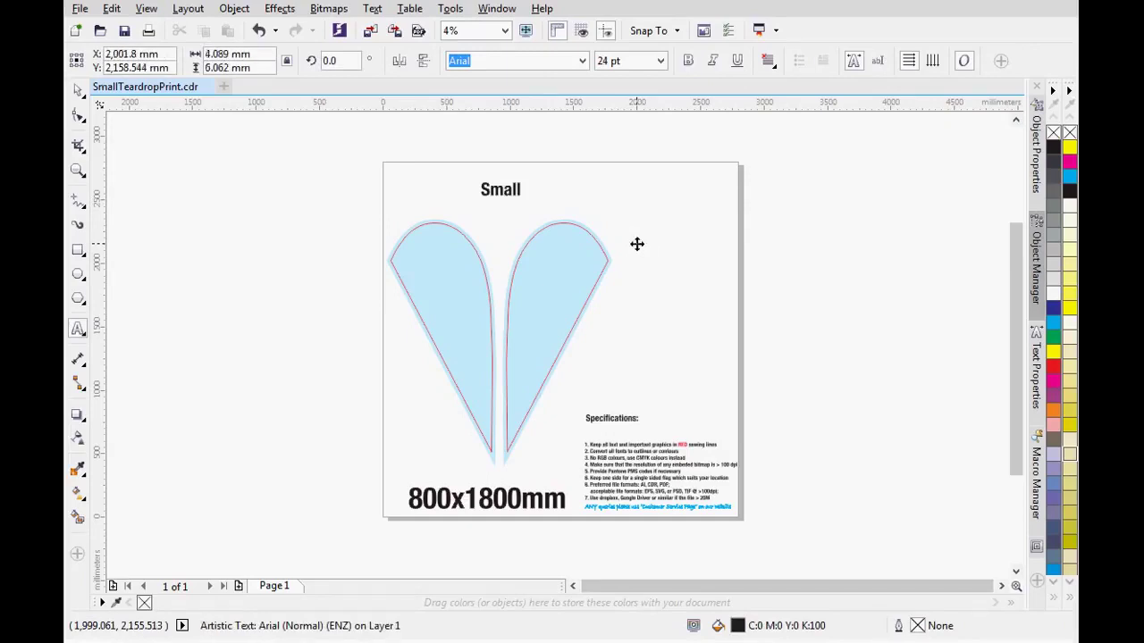
type("ssage")
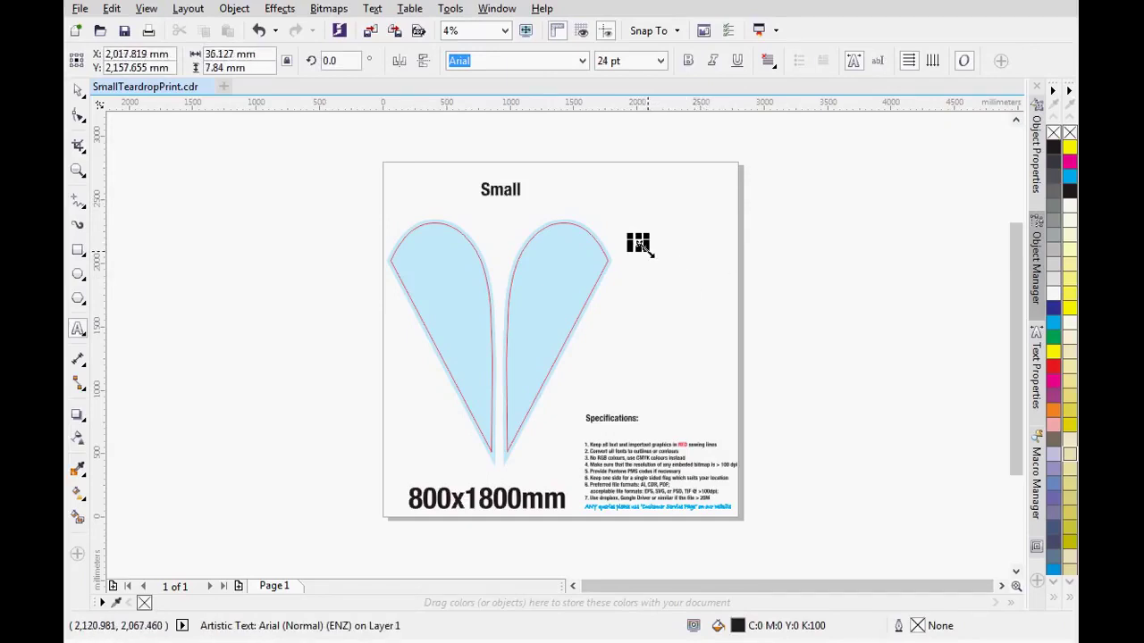
type("Flagseller")
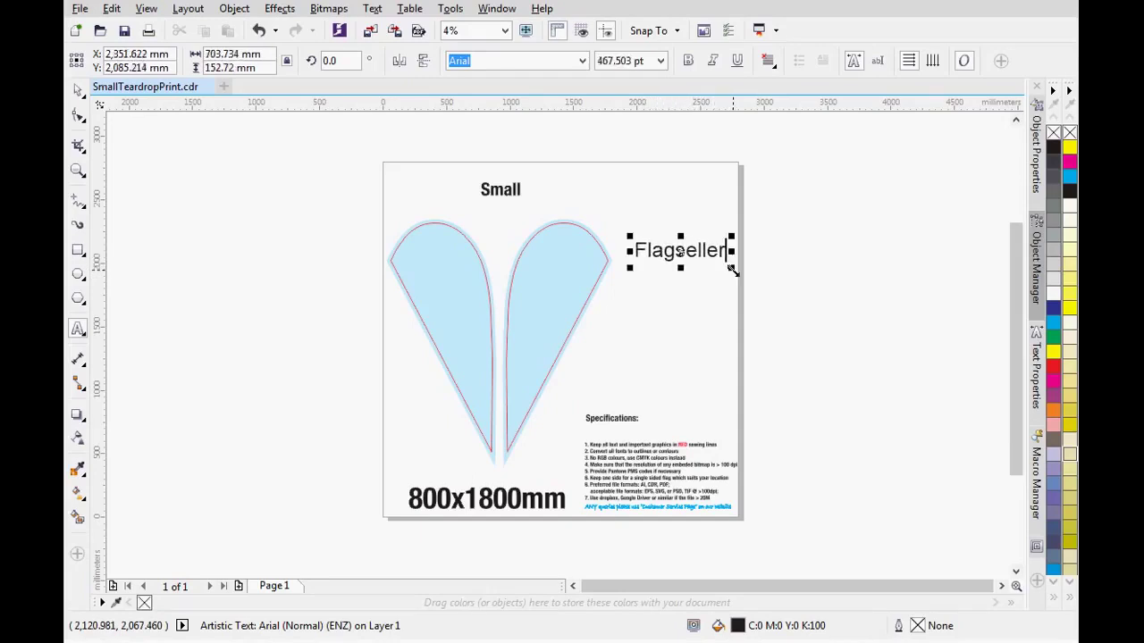
Move the Flagseller text into the right teardrop and rotate it to about 62.25°.
left_click(79, 93)
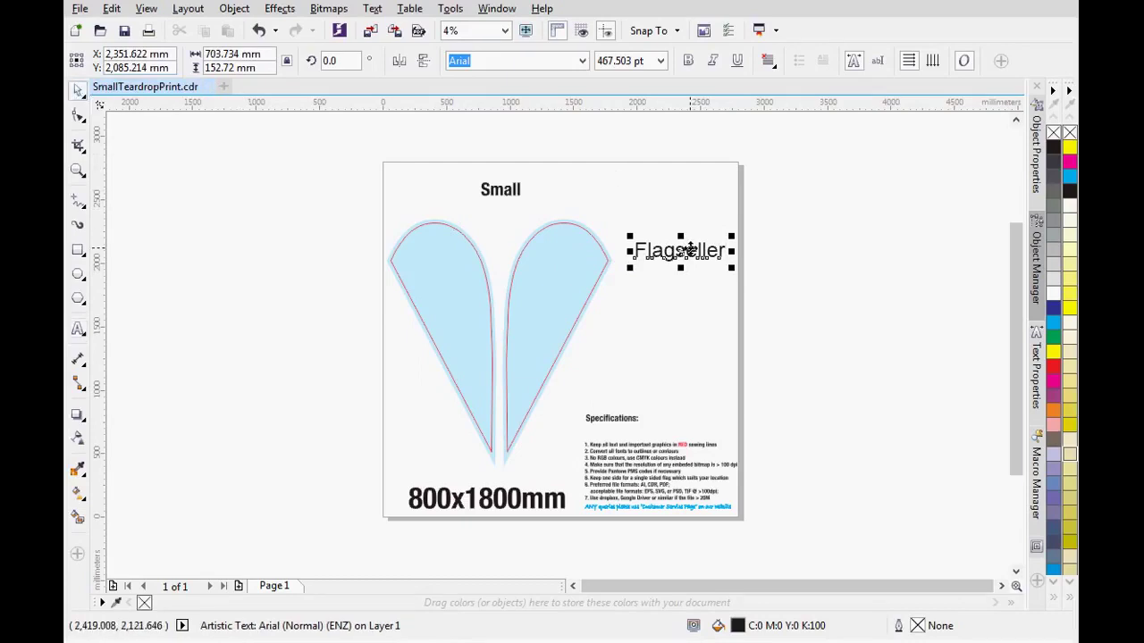
left_click_drag(690, 251, 556, 303)
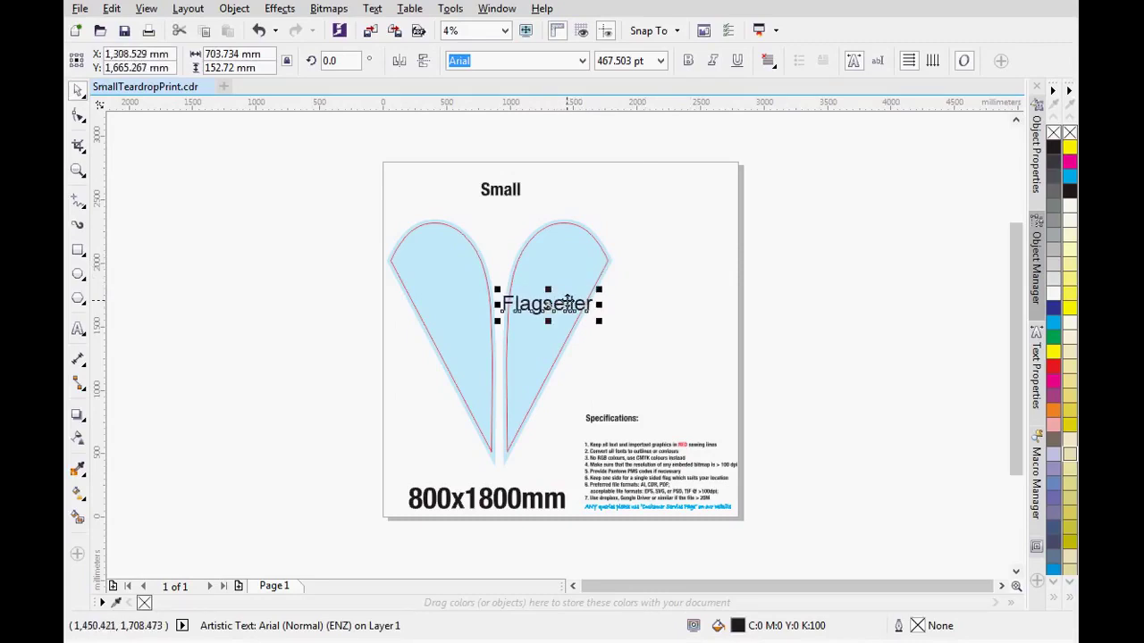
left_click(566, 304)
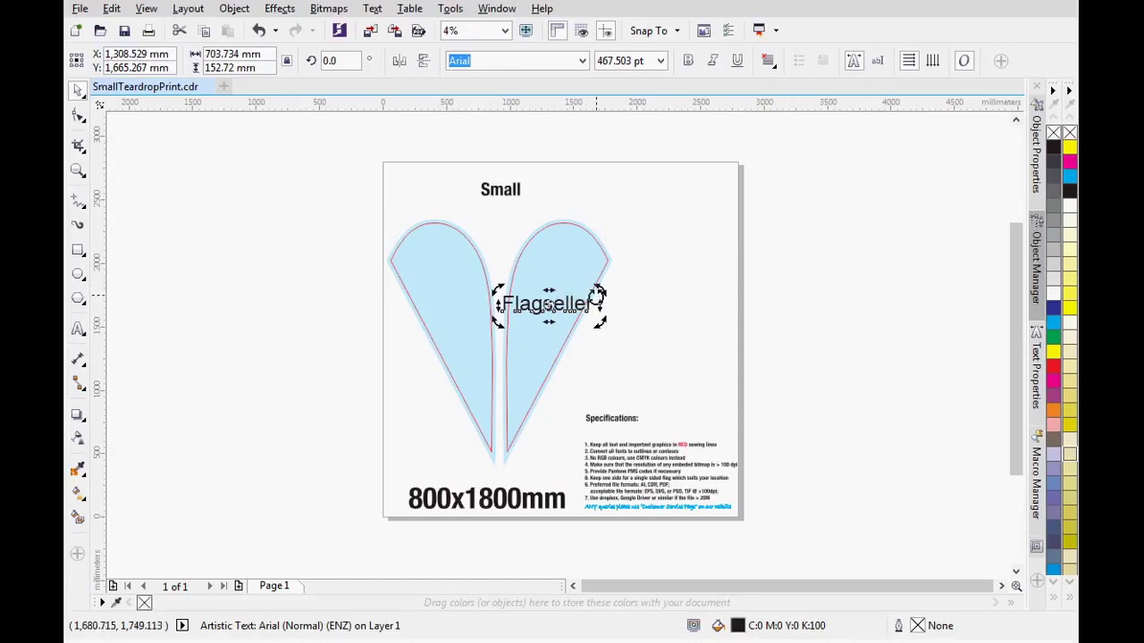
left_click_drag(599, 292, 574, 316)
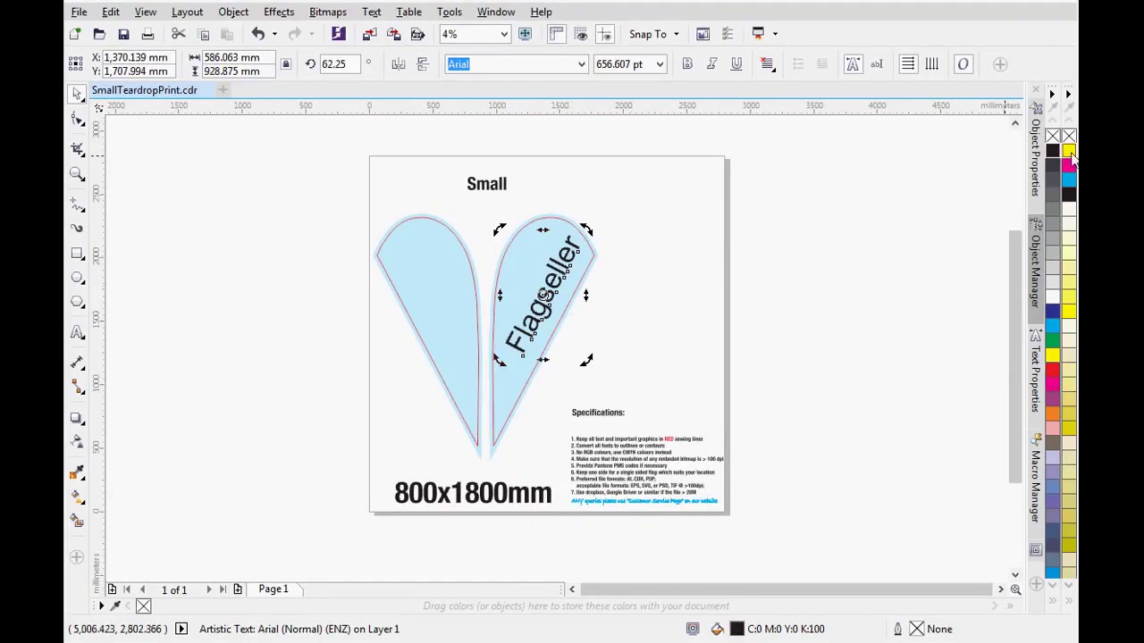
Fill the rotated Flagseller text with PANTONE Process Yellow C from the palette.
left_click(1070, 153)
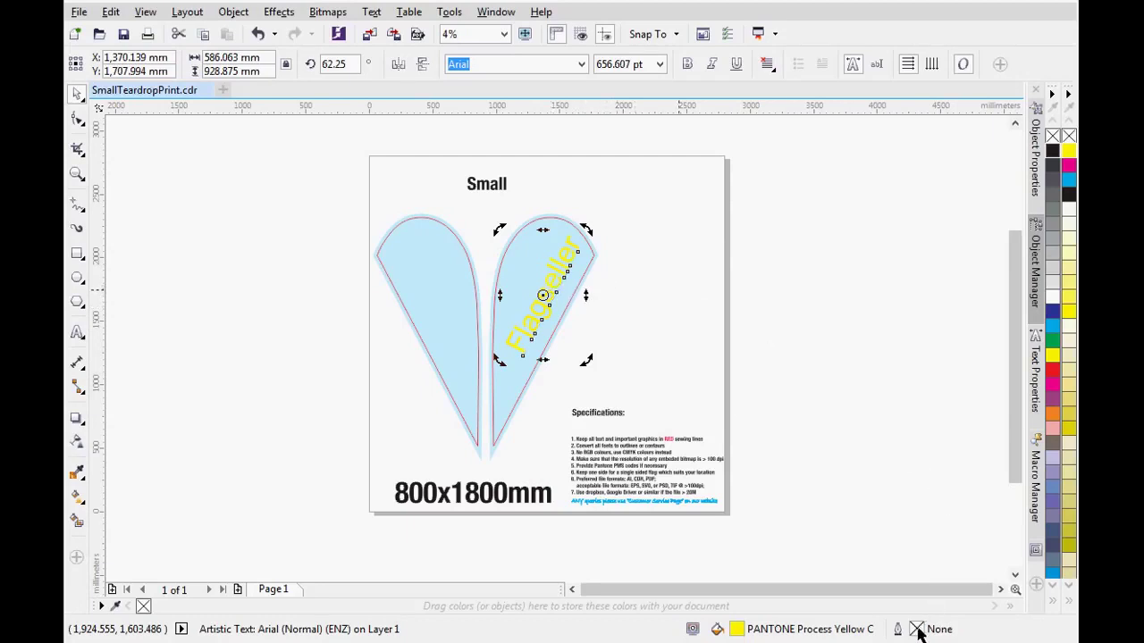
Set the Flagseller text's outline to 1.0 mm width and black colour in Outline Pen.
double_click(917, 630)
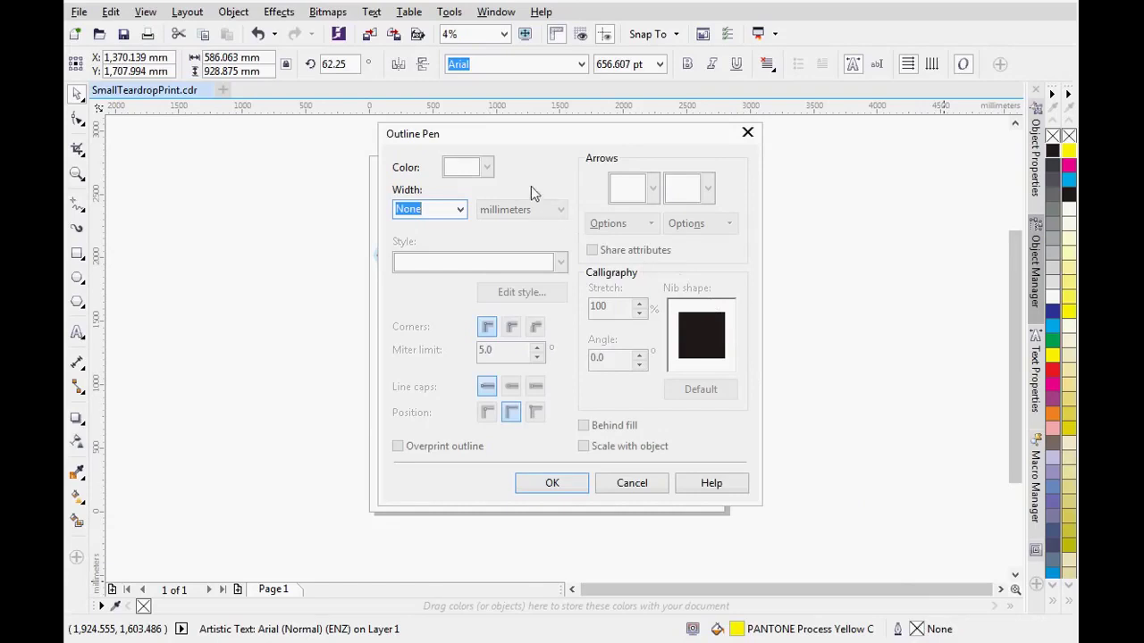
left_click(459, 211)
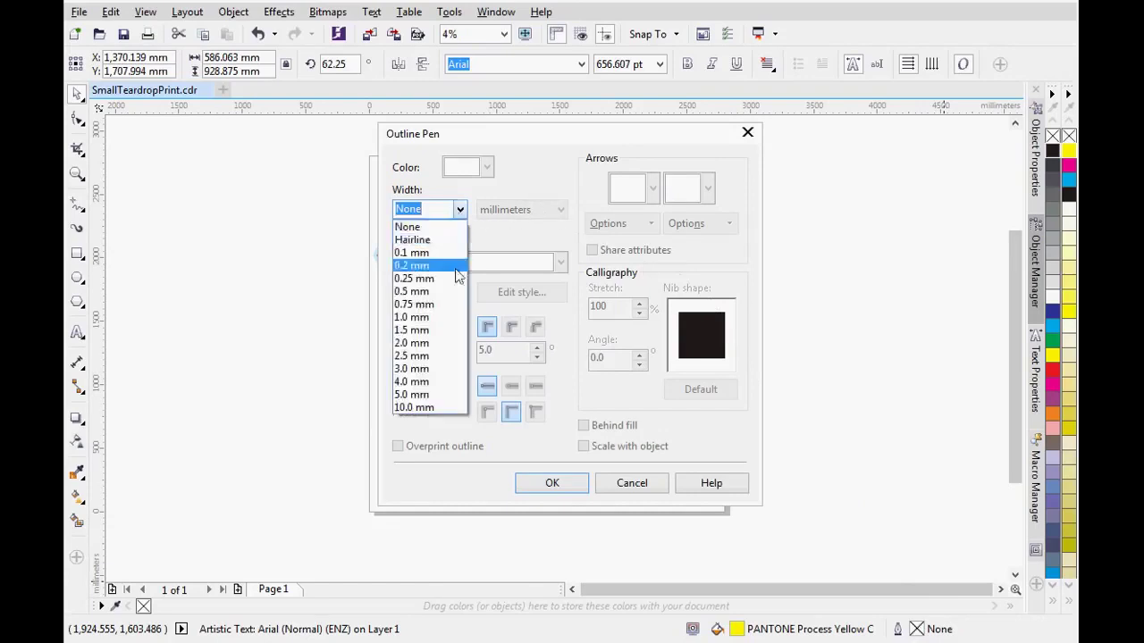
left_click(442, 319)
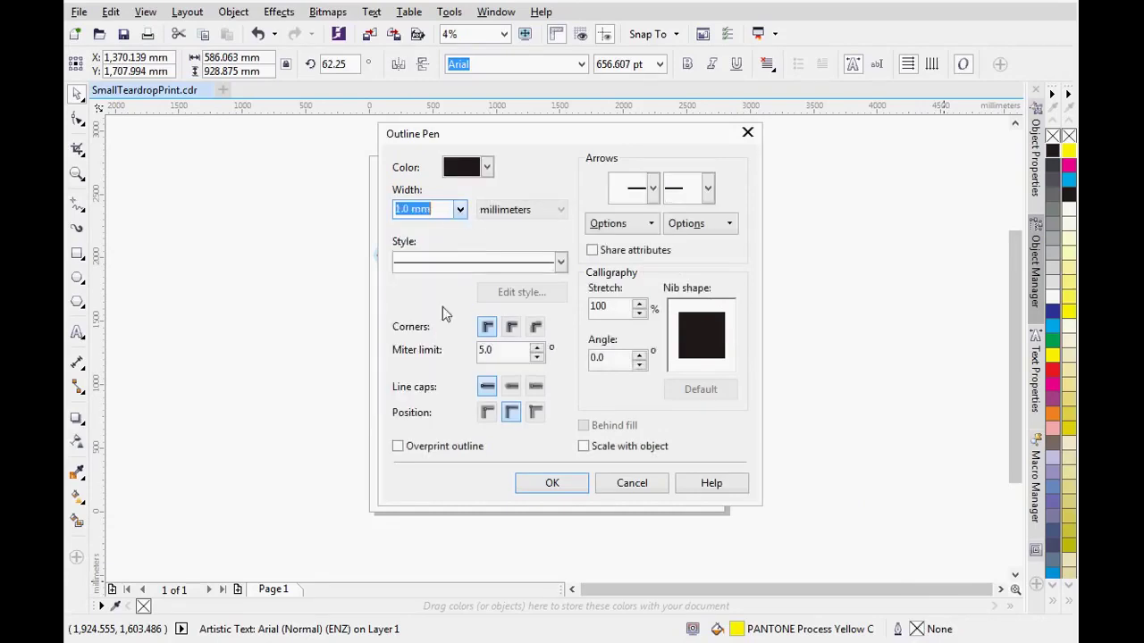
left_click(487, 168)
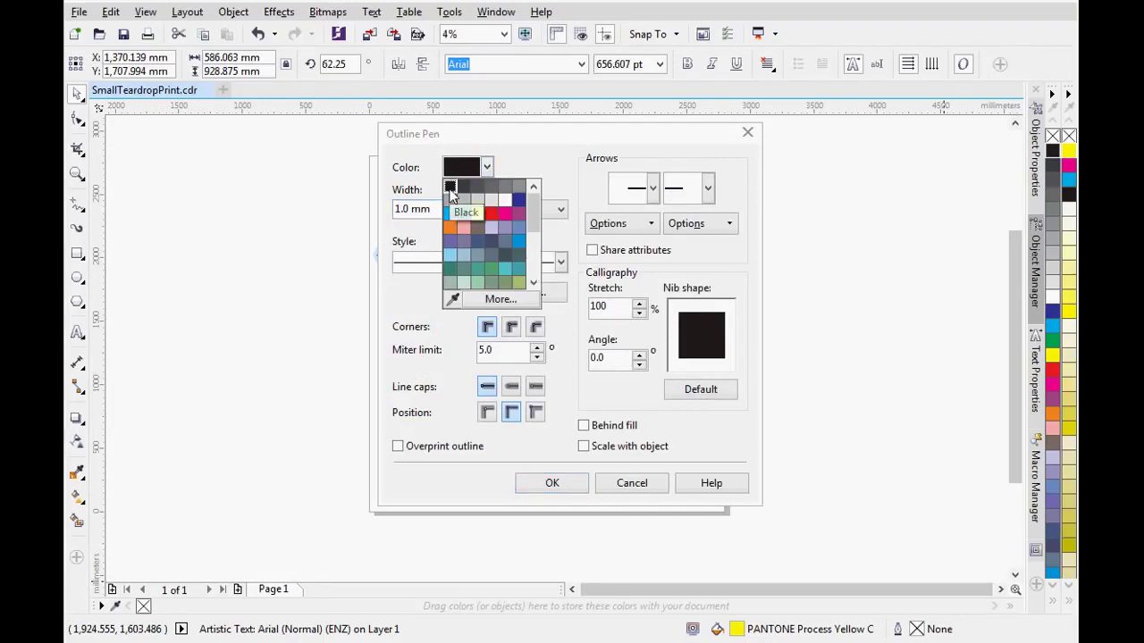
left_click(449, 190)
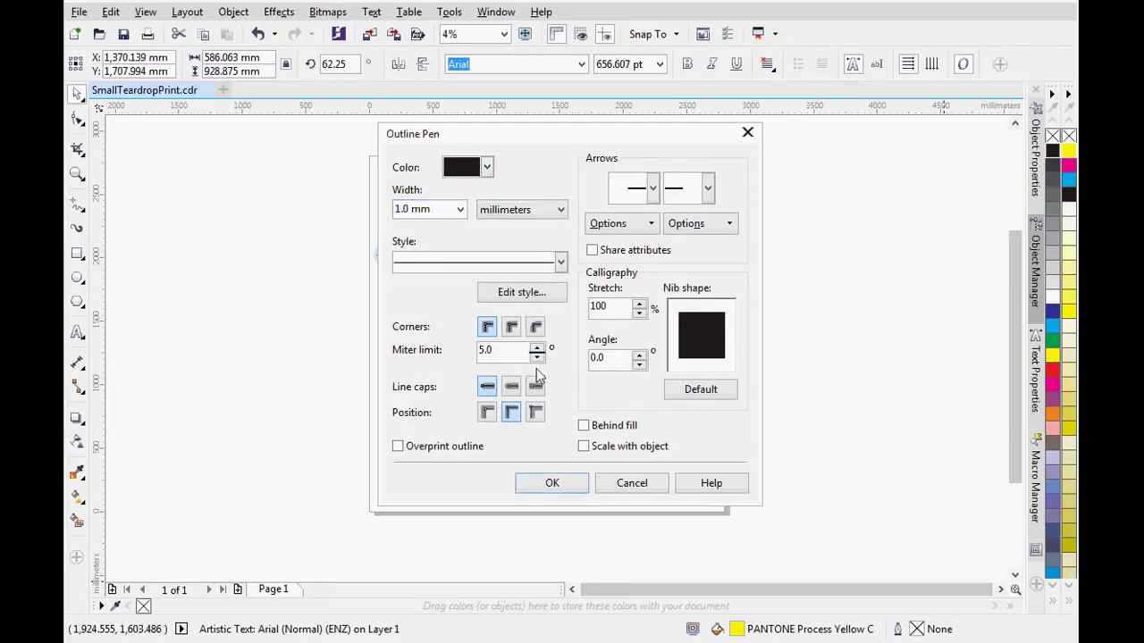
left_click(553, 483)
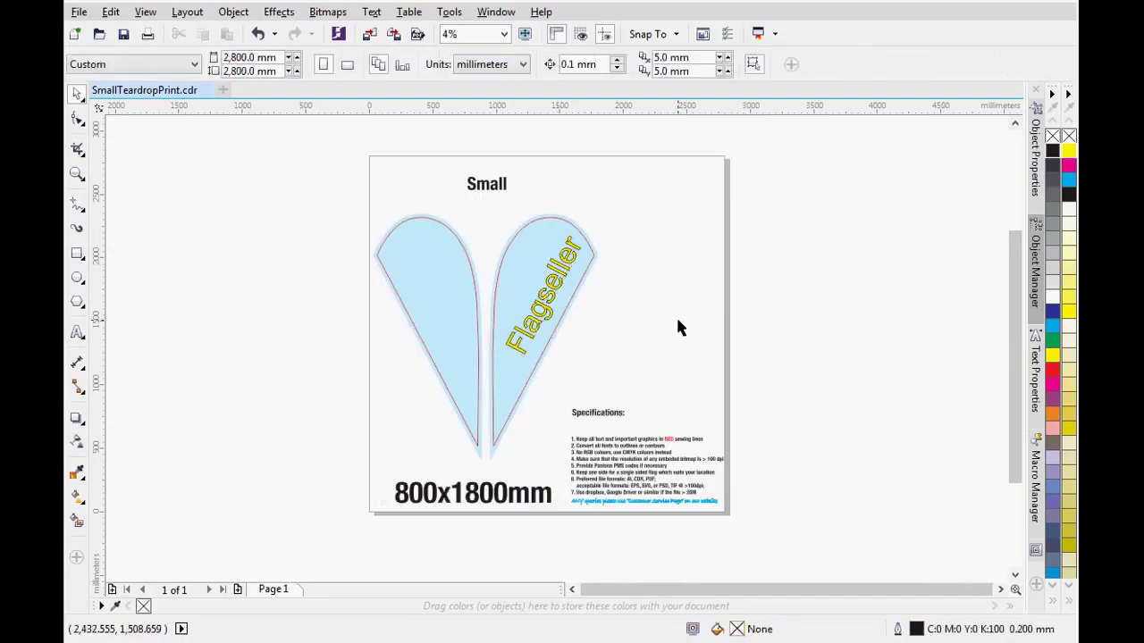
Zoom in and import sample_logo.png from the tutorials folder.
scroll(674, 327, "up", 1)
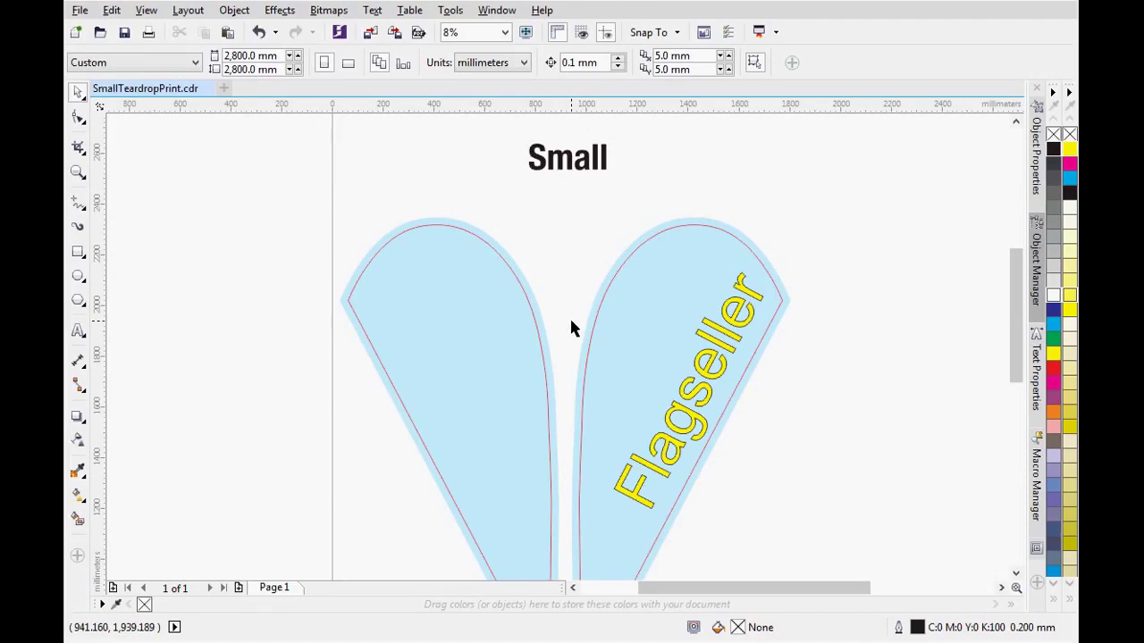
left_click(80, 9)
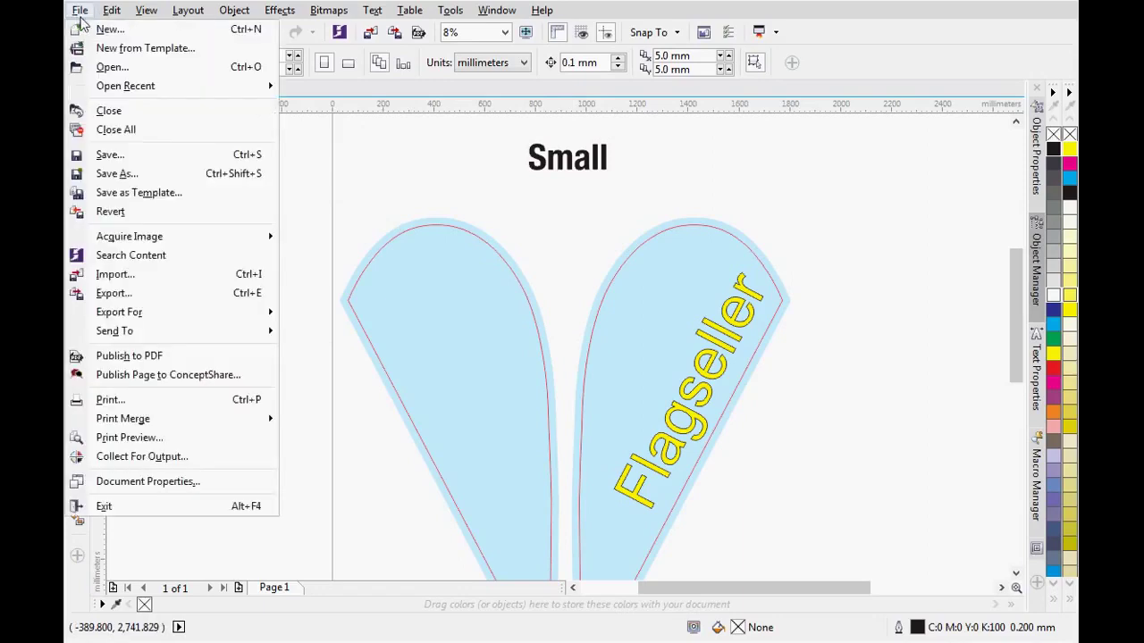
left_click(135, 273)
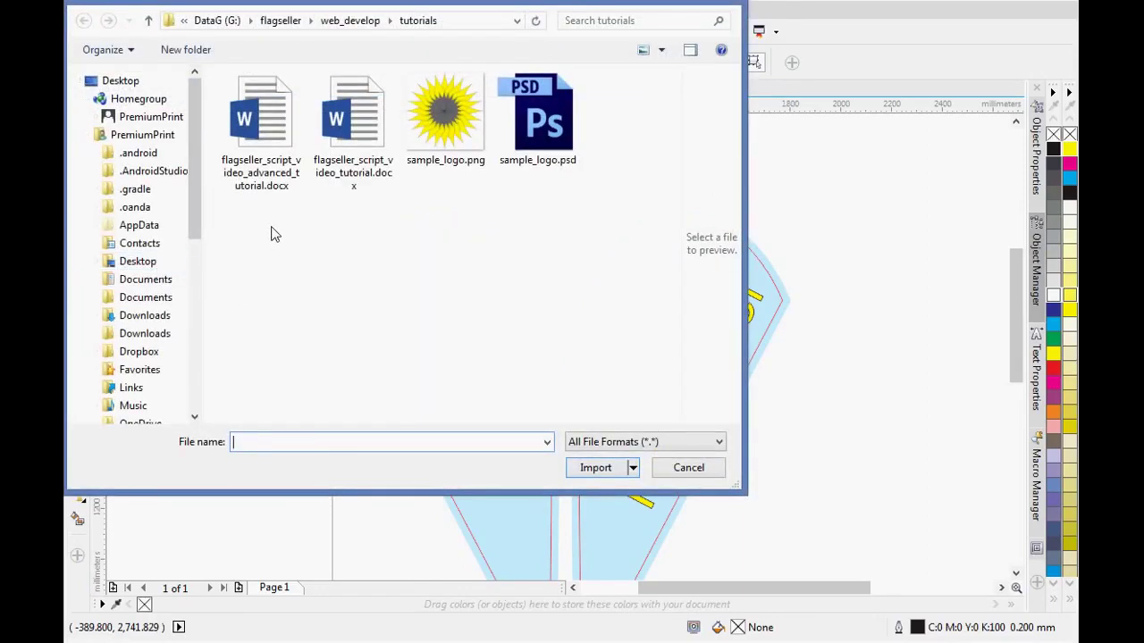
left_click(438, 148)
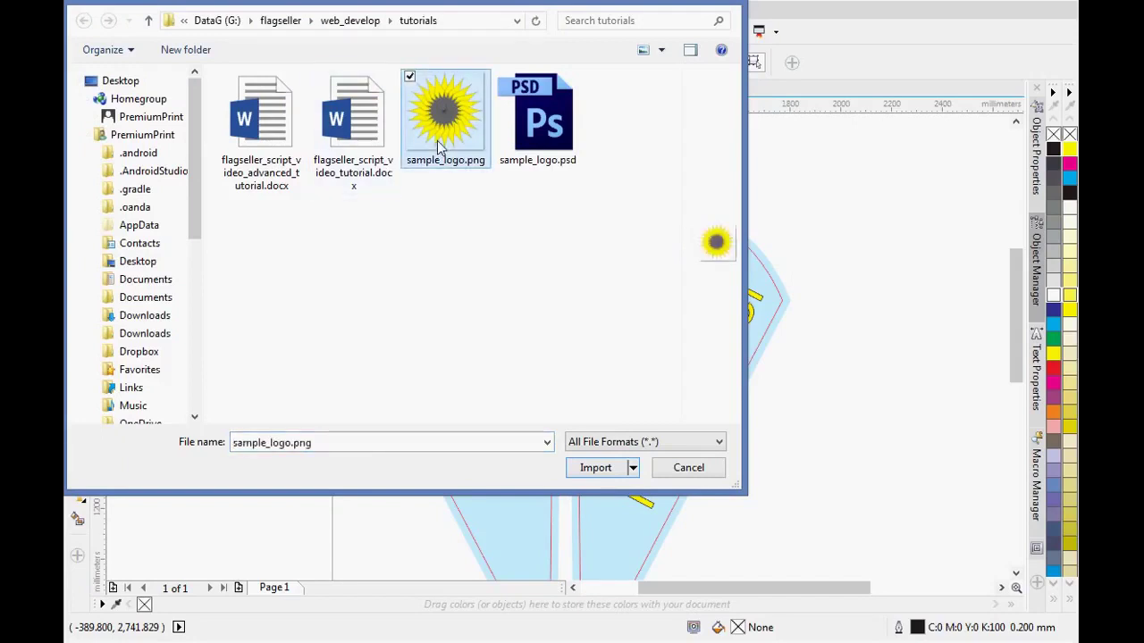
left_click(596, 467)
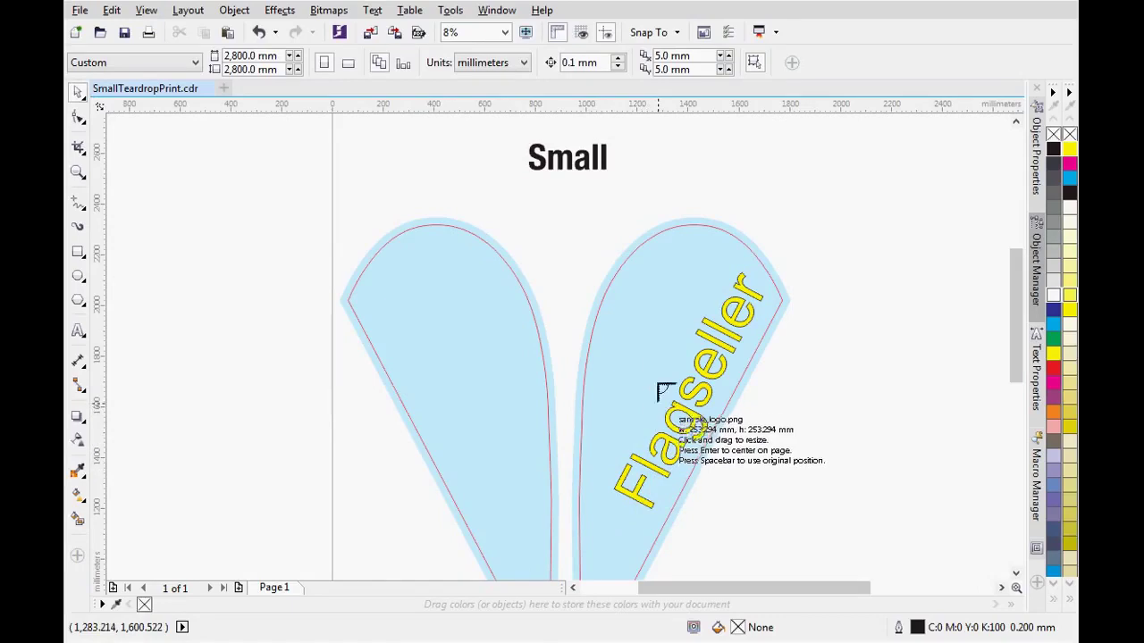
Place the sunflower logo in the right teardrop, scale it to 137.7%, and shift it up-left.
left_click(613, 304)
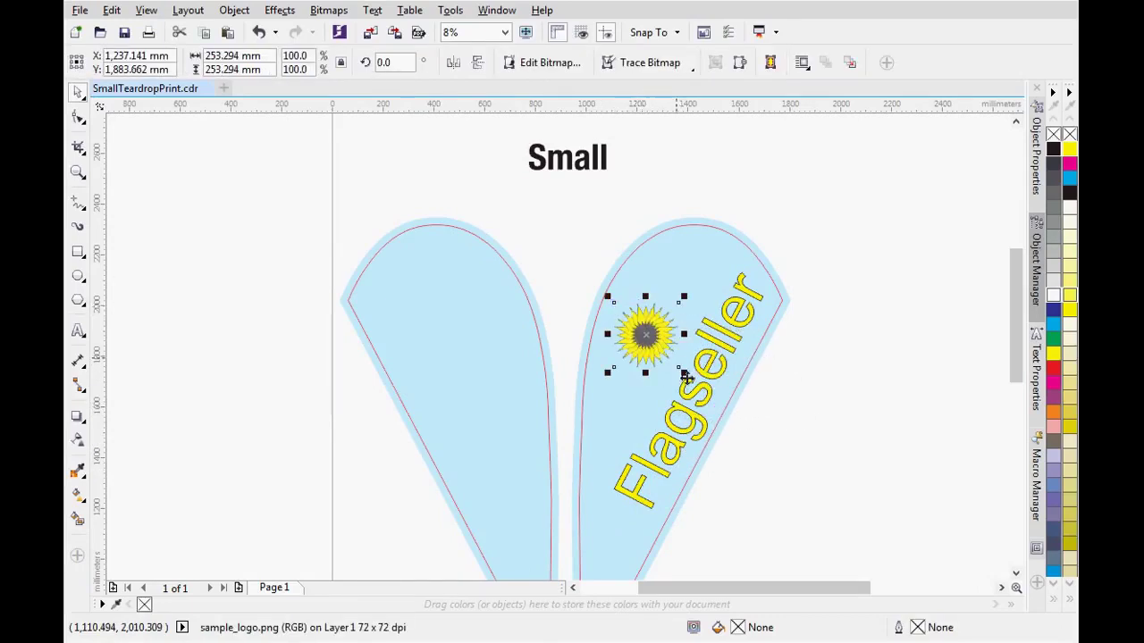
left_click_drag(683, 373, 726, 402)
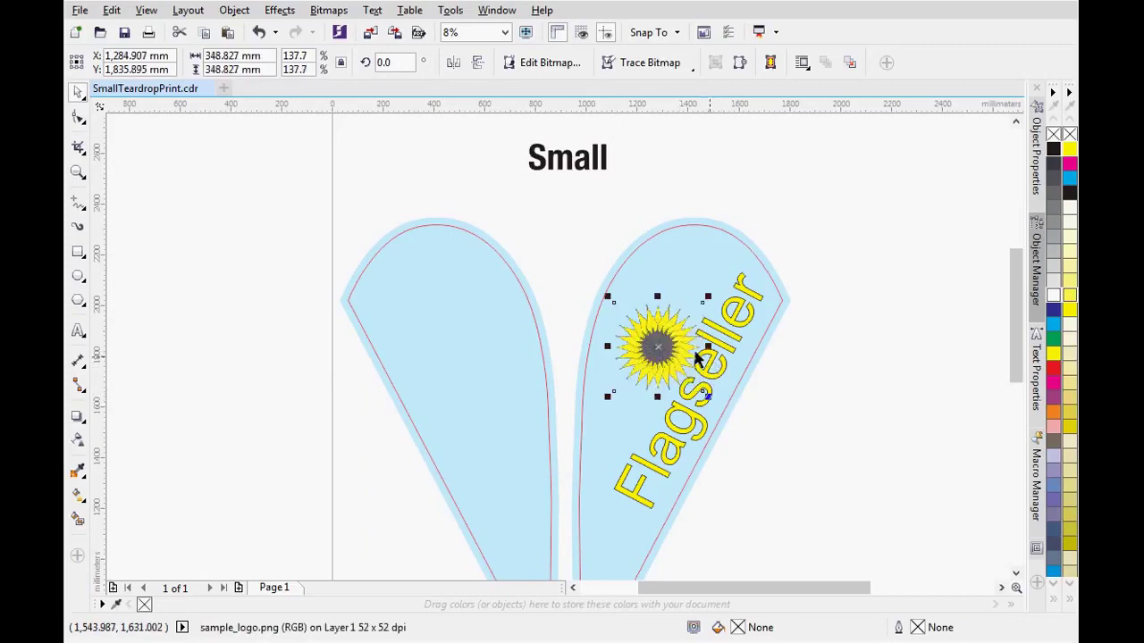
left_click_drag(657, 347, 649, 328)
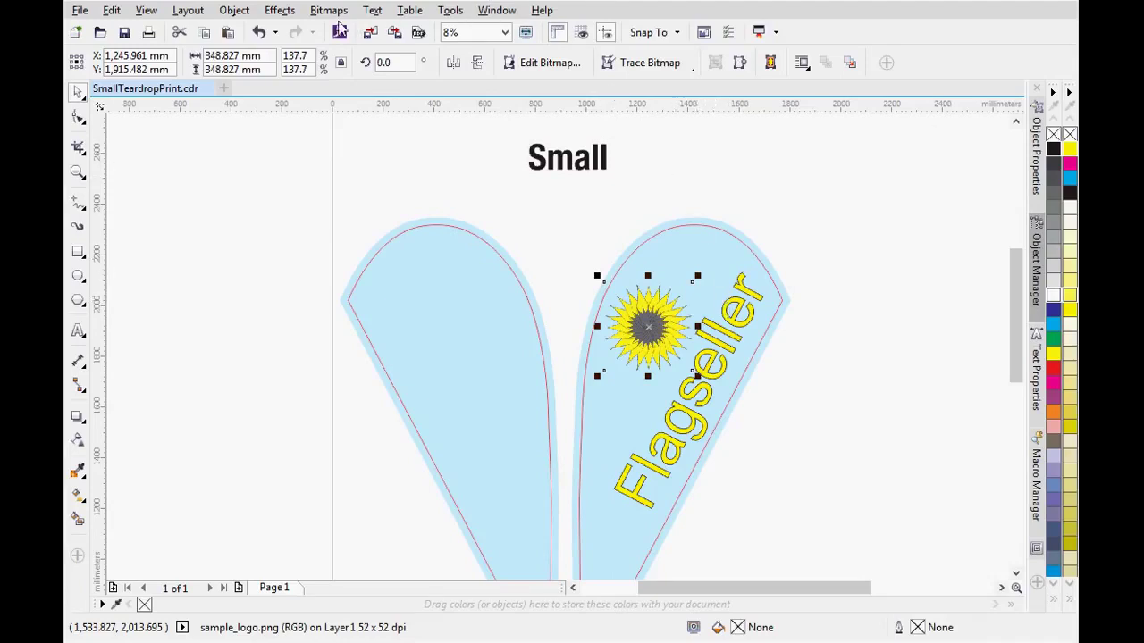
Resample the sunflower bitmap to 100 dpi horizontal and vertical resolution.
left_click(327, 16)
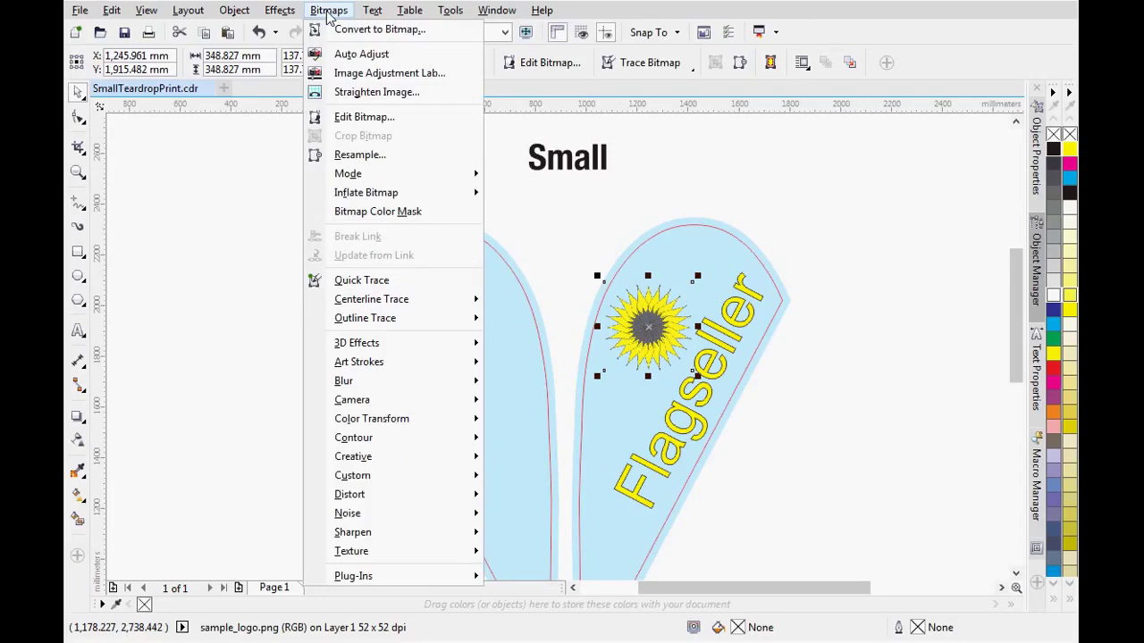
left_click(357, 155)
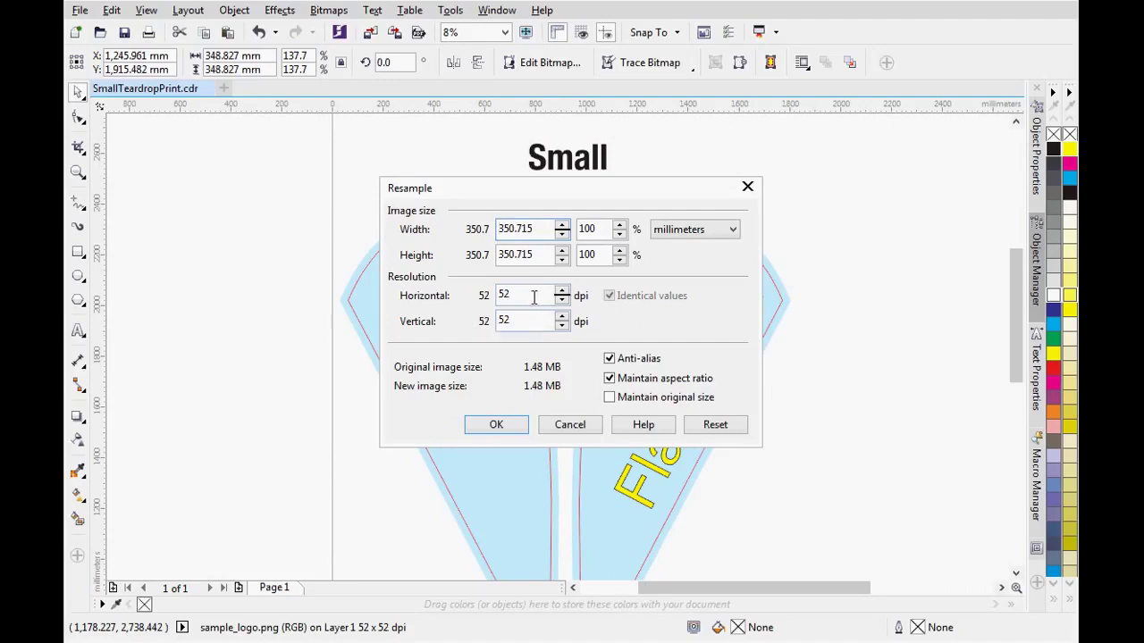
left_click_drag(535, 296, 462, 296)
type("100")
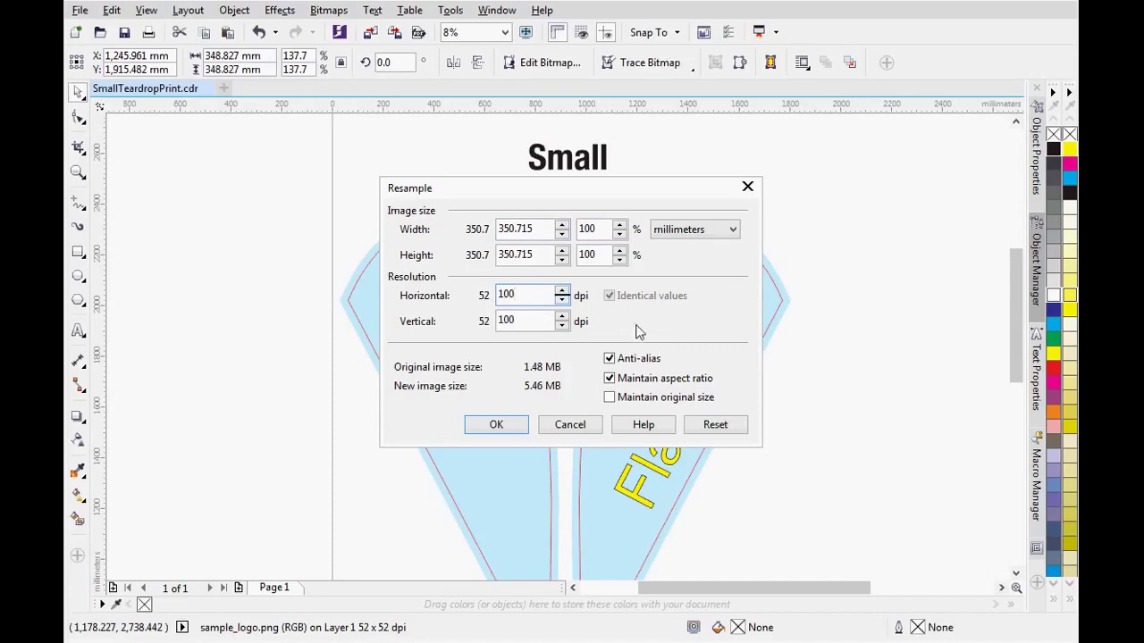
left_click(496, 424)
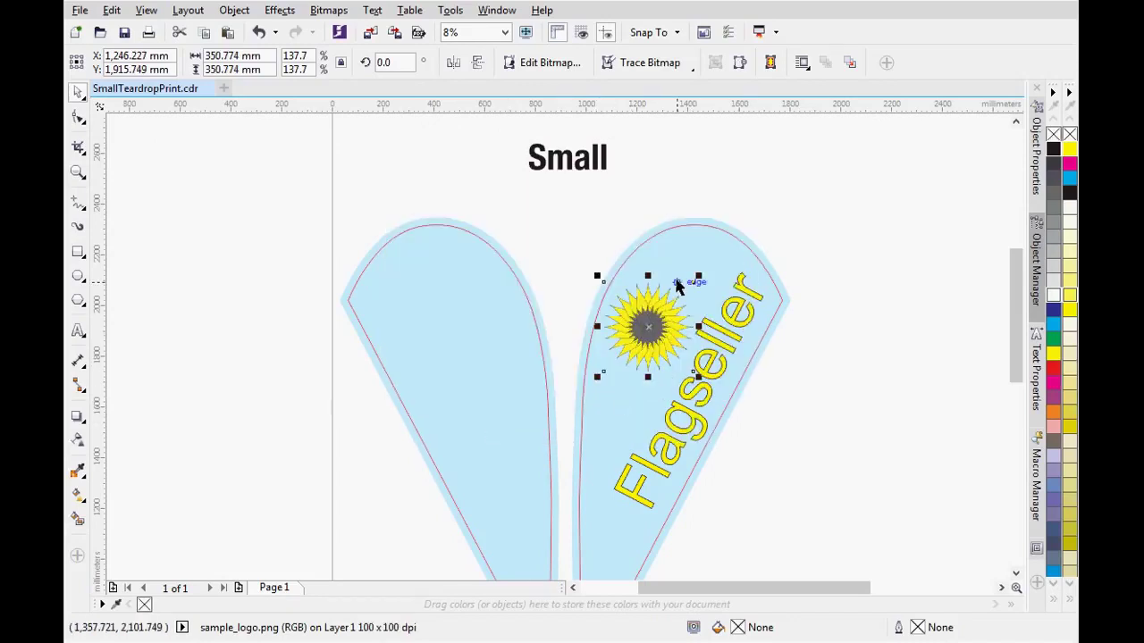
left_click(649, 61)
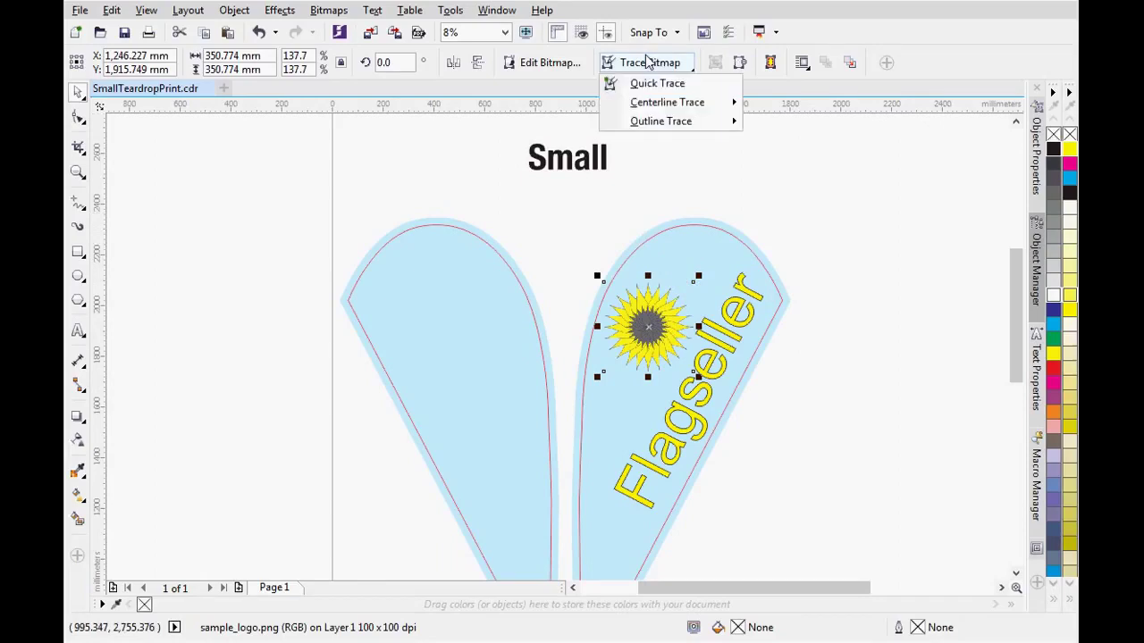
left_click(573, 318)
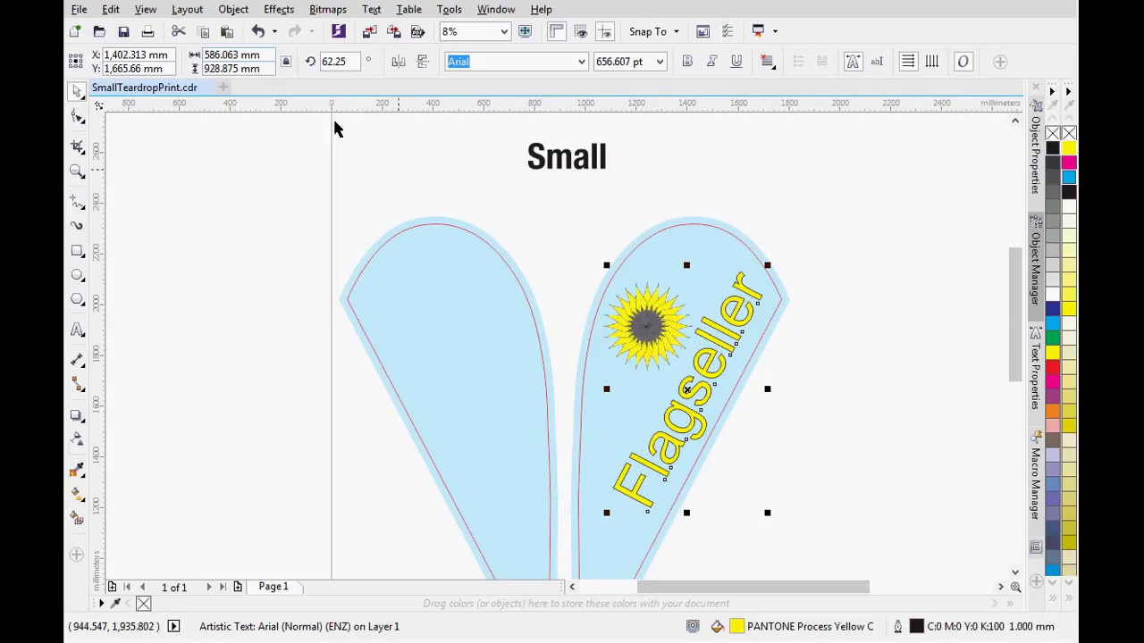
Replace every fill colour model on the page with CMYK using Replace Objects.
left_click(112, 11)
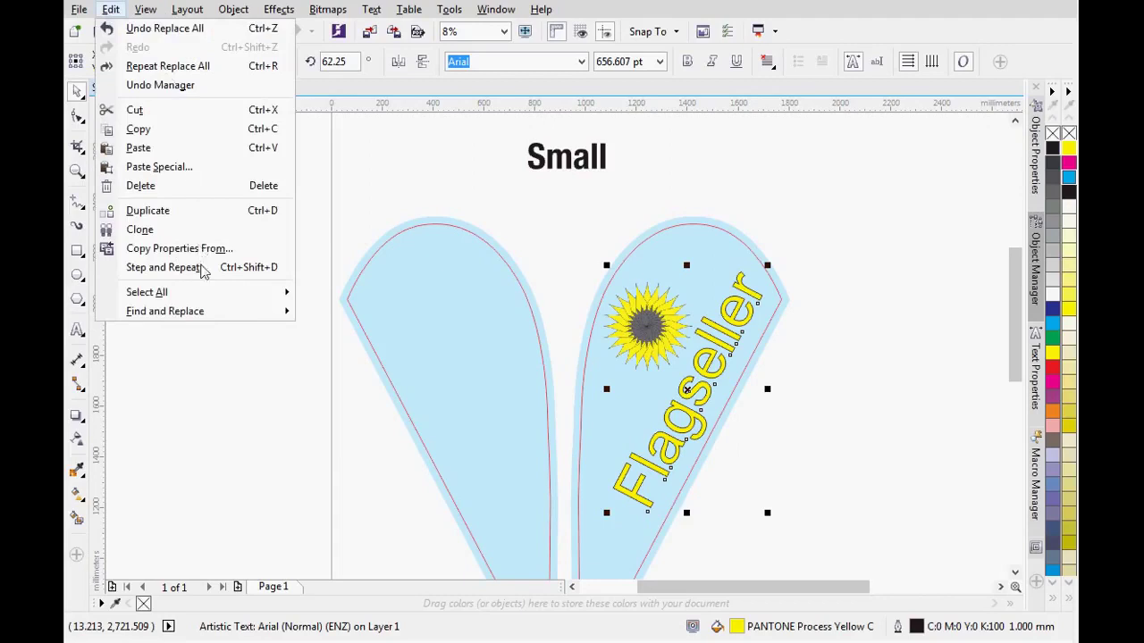
mouse_move(205, 312)
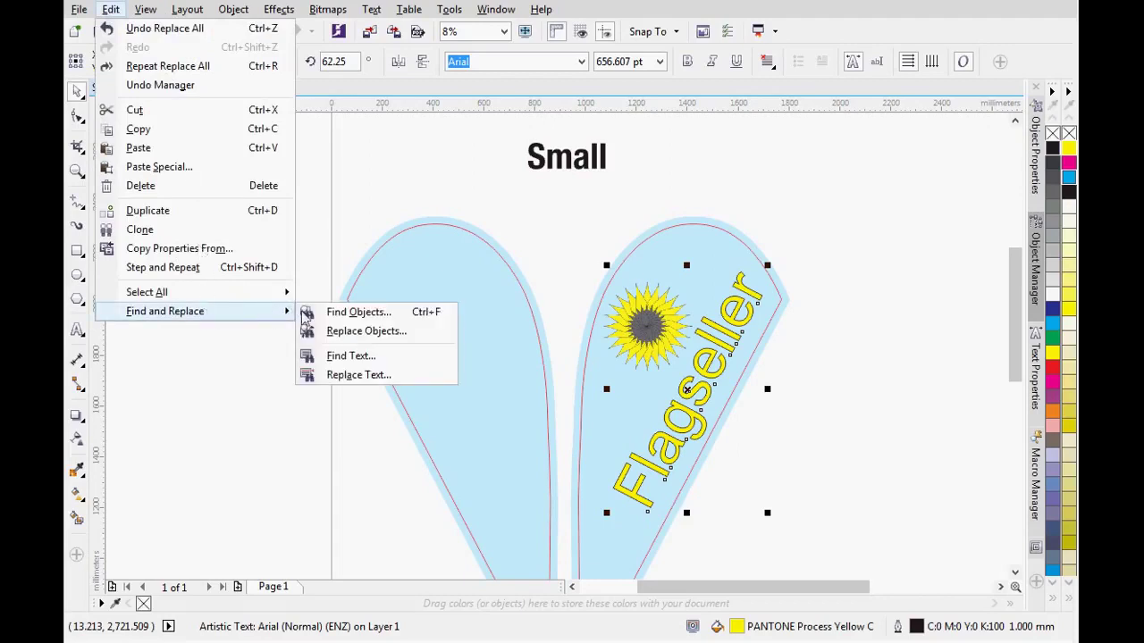
left_click(328, 333)
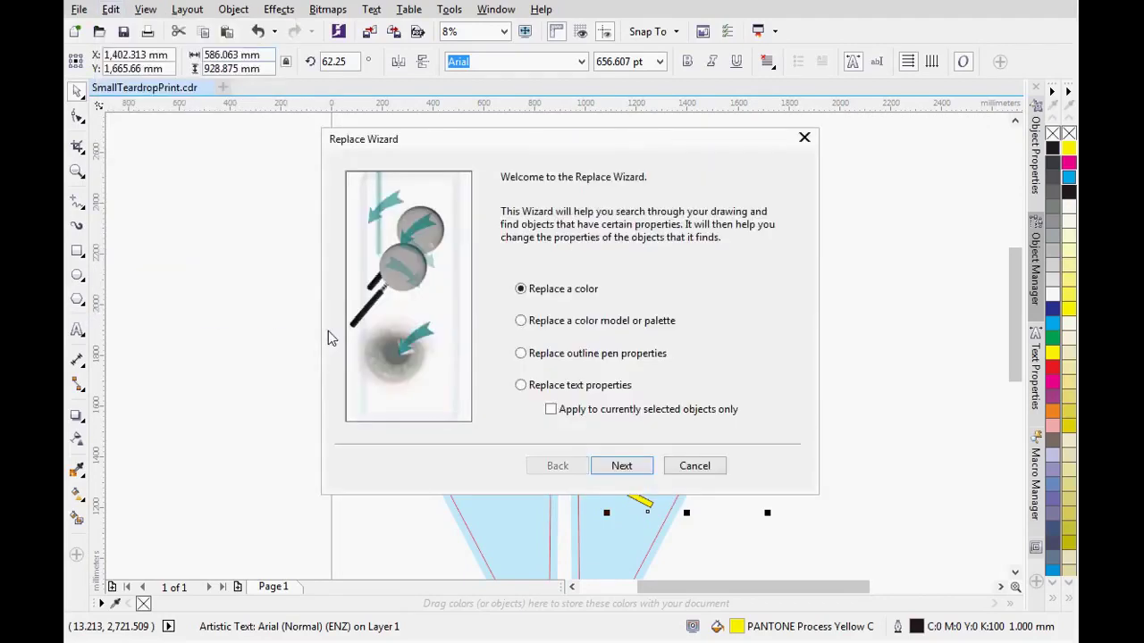
left_click(552, 322)
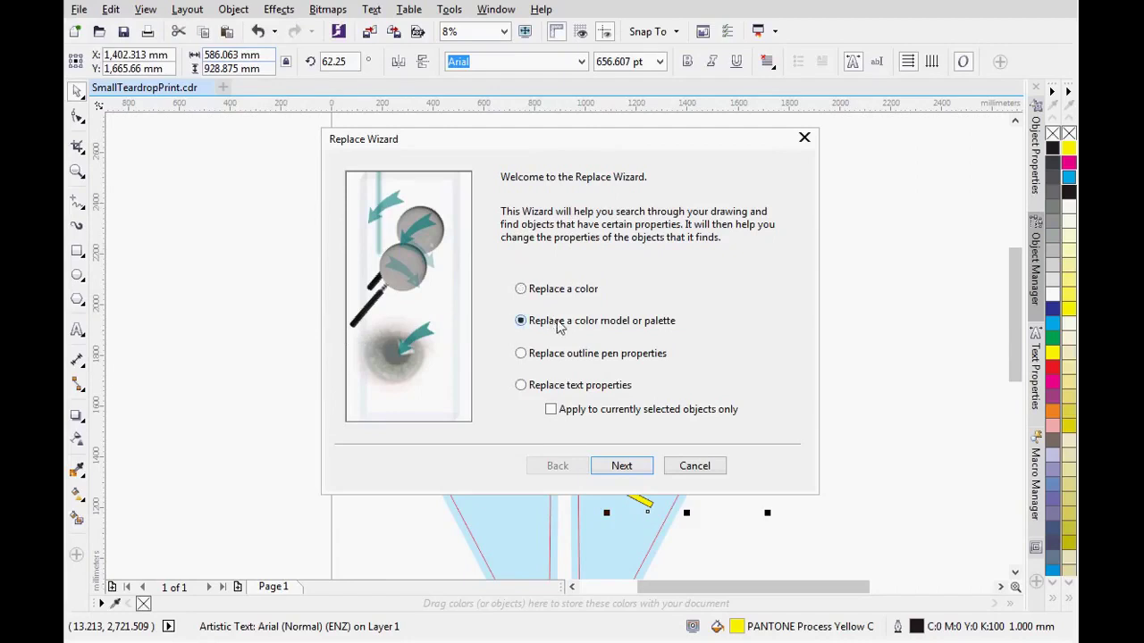
left_click(622, 467)
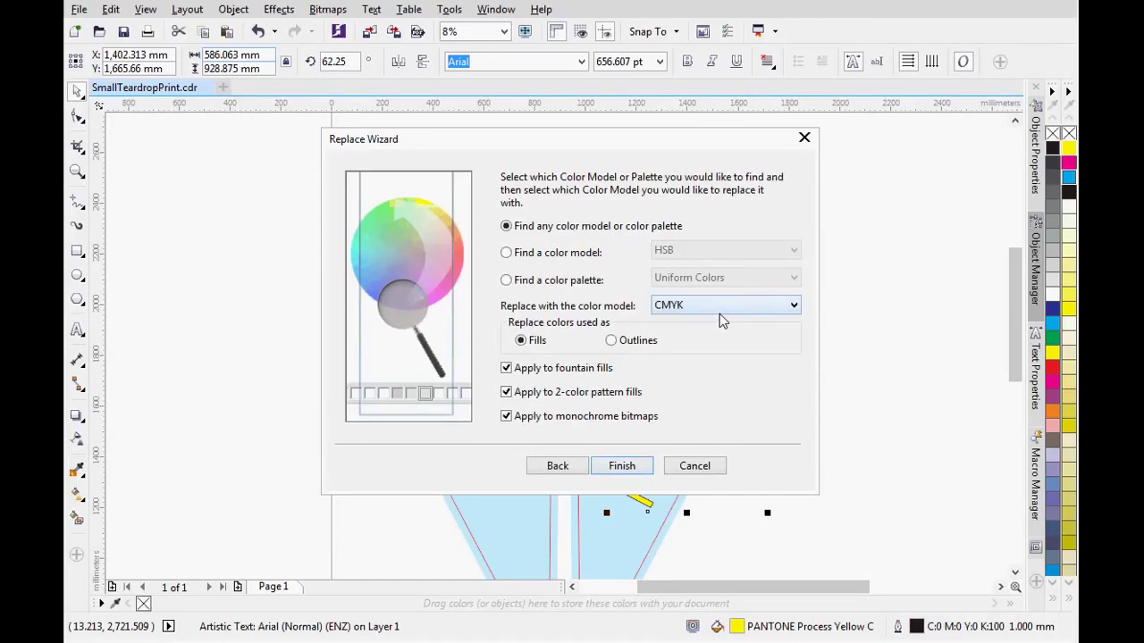
left_click(641, 470)
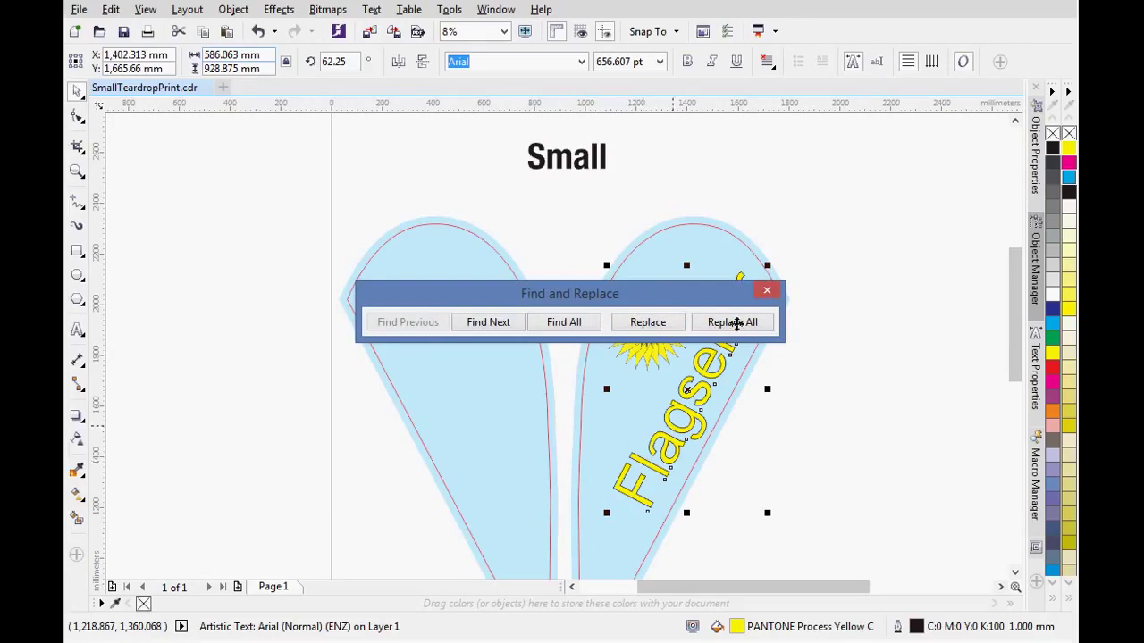
left_click(736, 323)
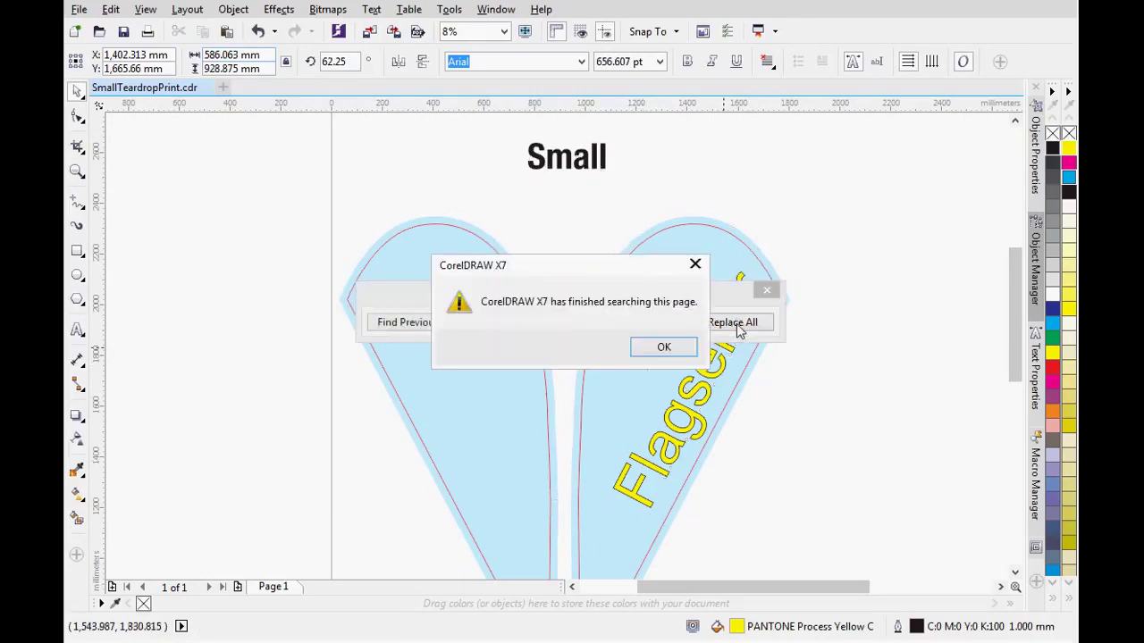
left_click(664, 347)
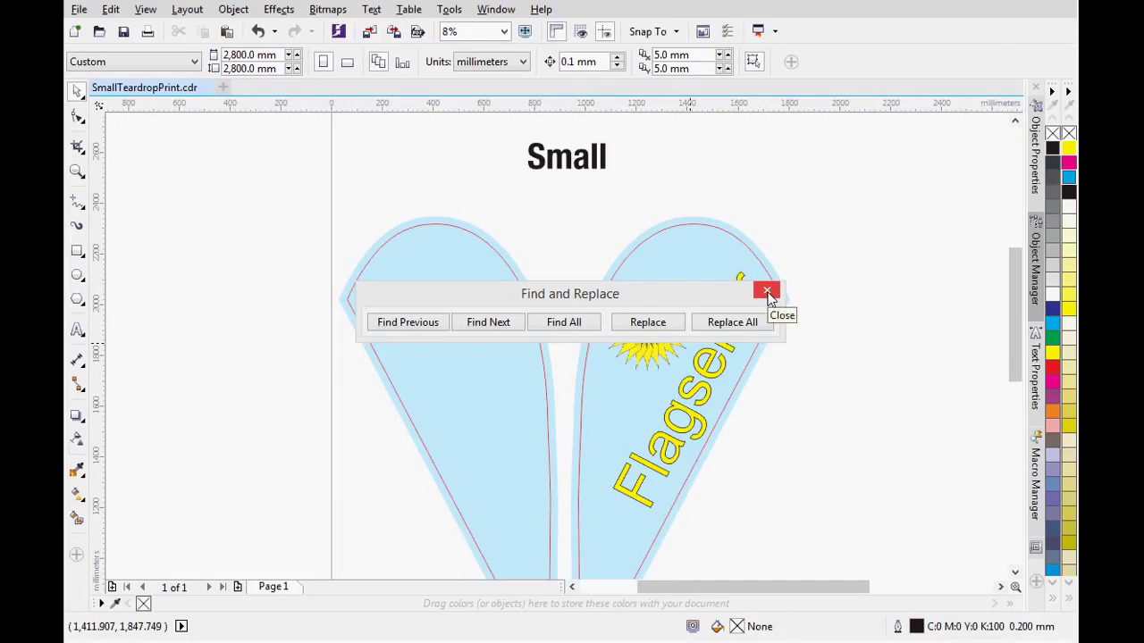
left_click(768, 293)
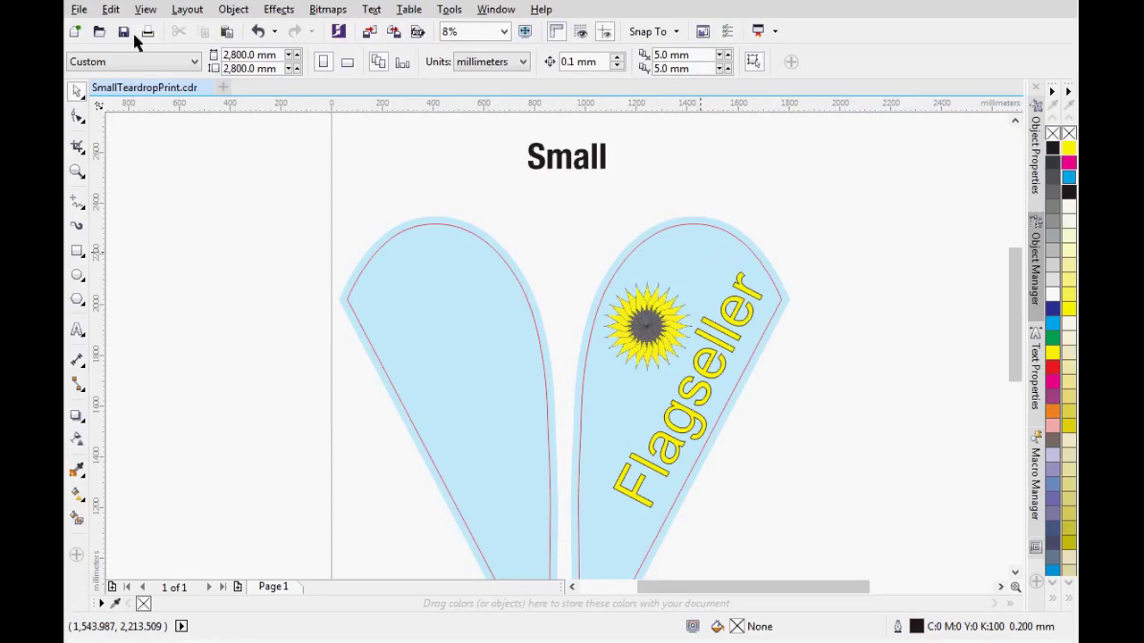
Select all text and convert the Flagseller text to curves.
left_click(111, 11)
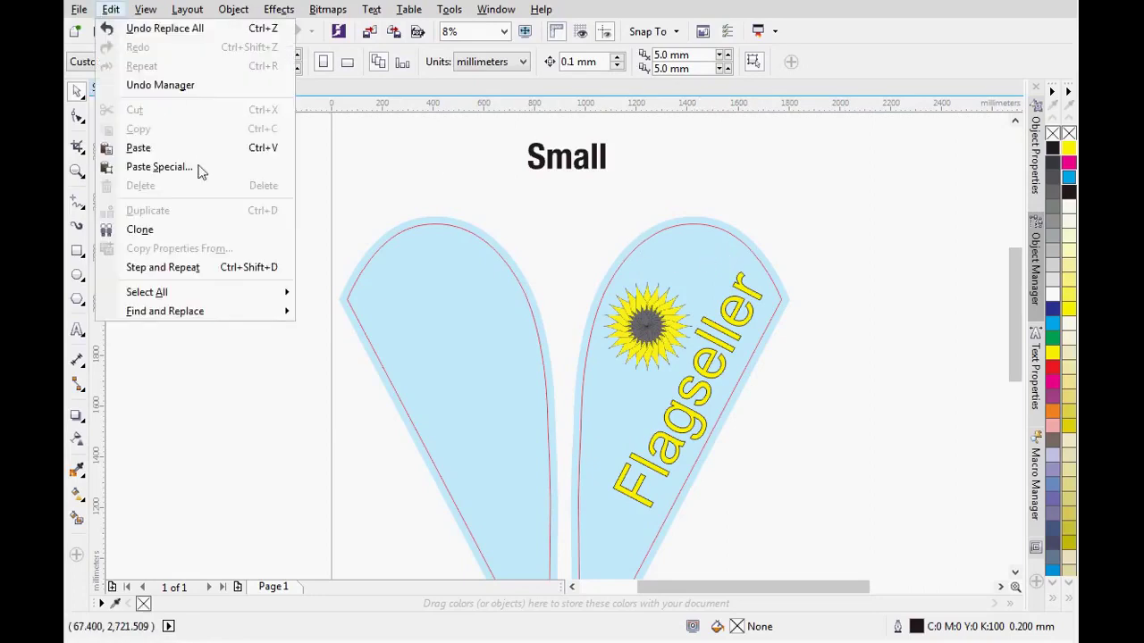
mouse_move(227, 297)
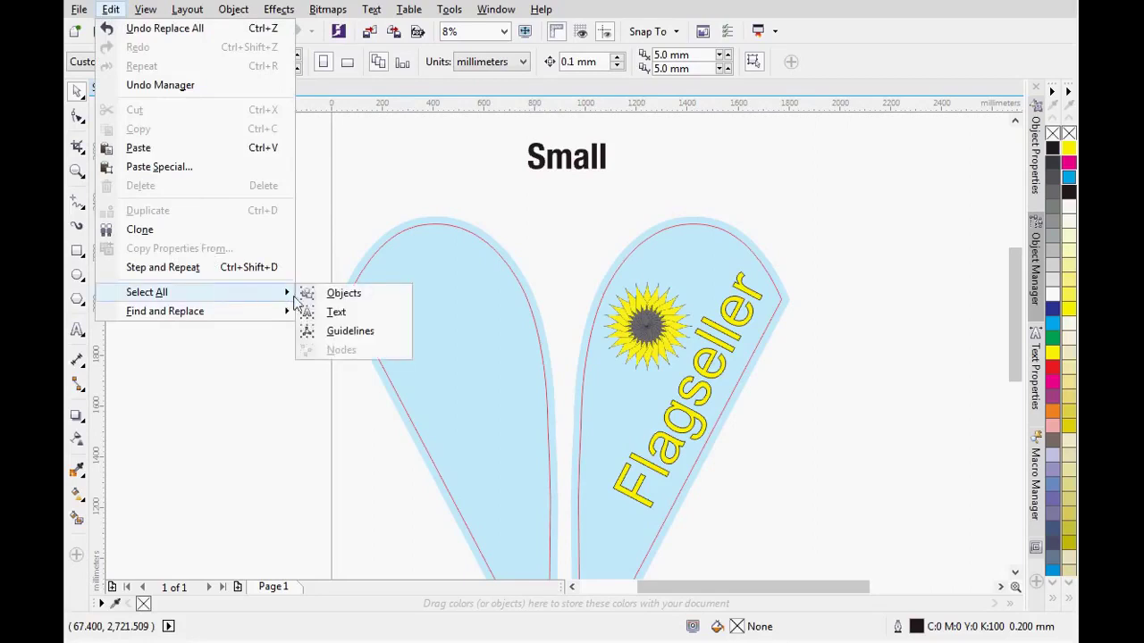
left_click(334, 313)
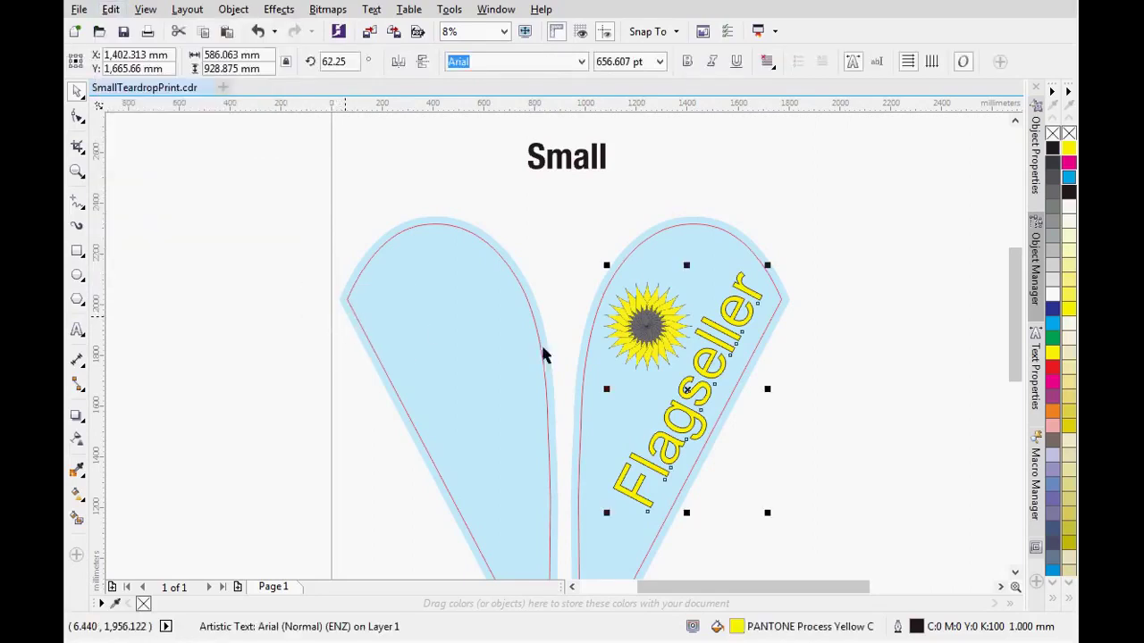
right_click(706, 376)
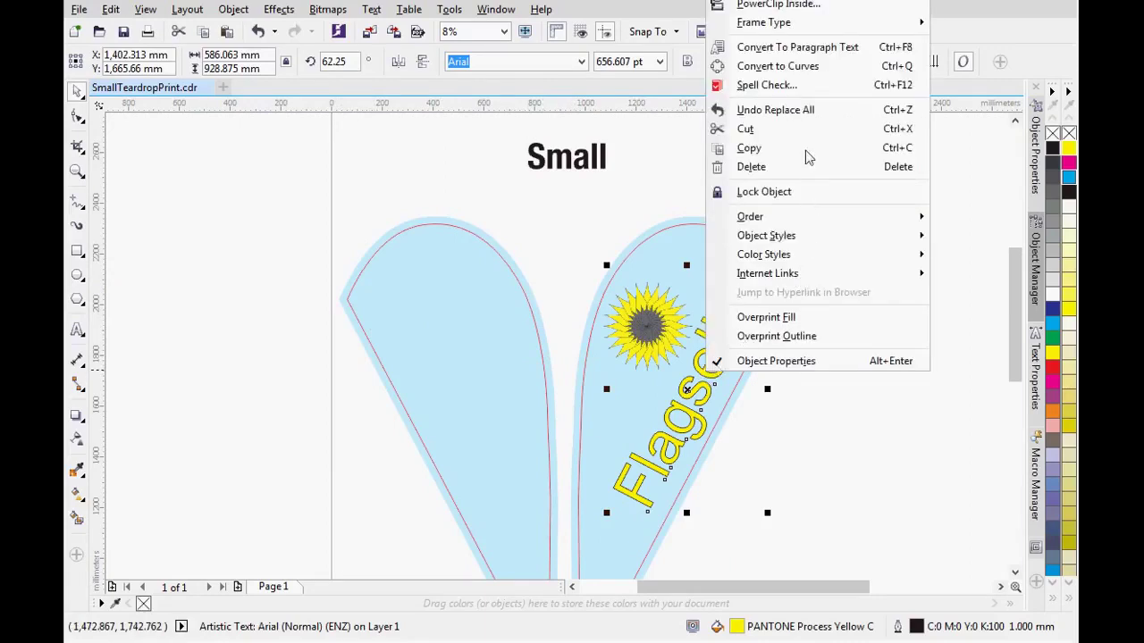
left_click(778, 67)
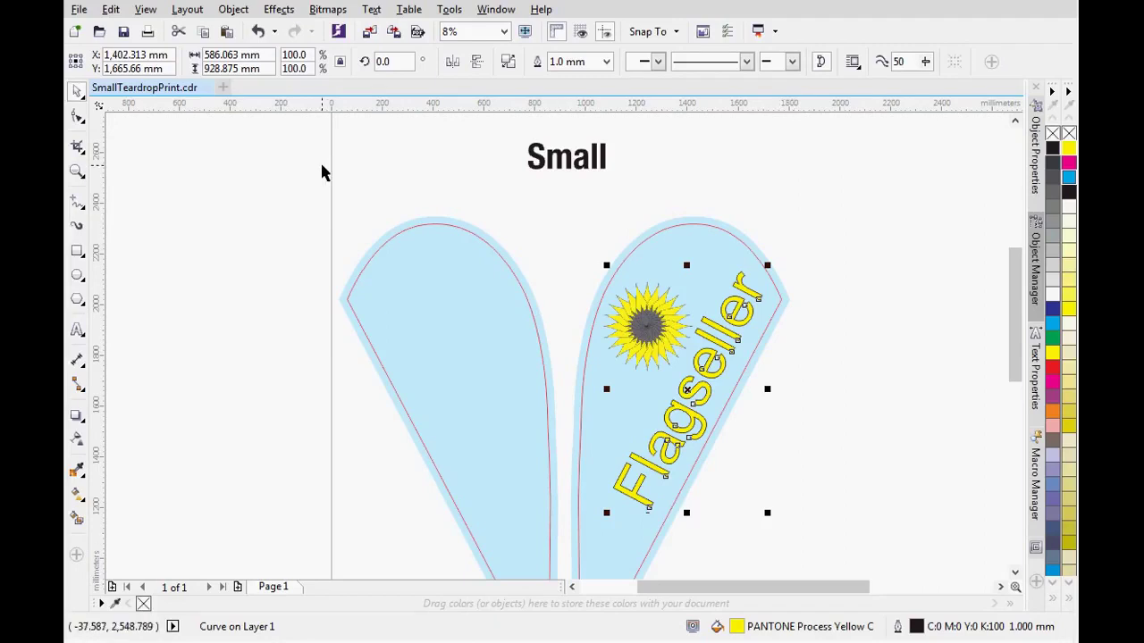
Save the design to the Desktop as SmallTeardropPrint.pdf in Adobe PDF format.
left_click(79, 10)
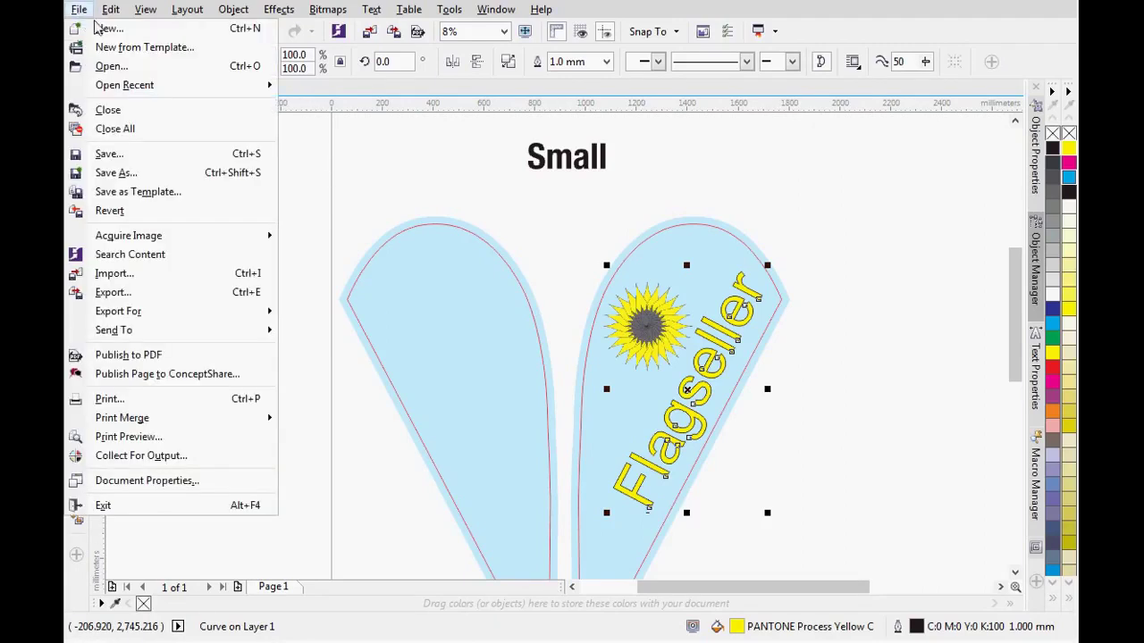
left_click(130, 175)
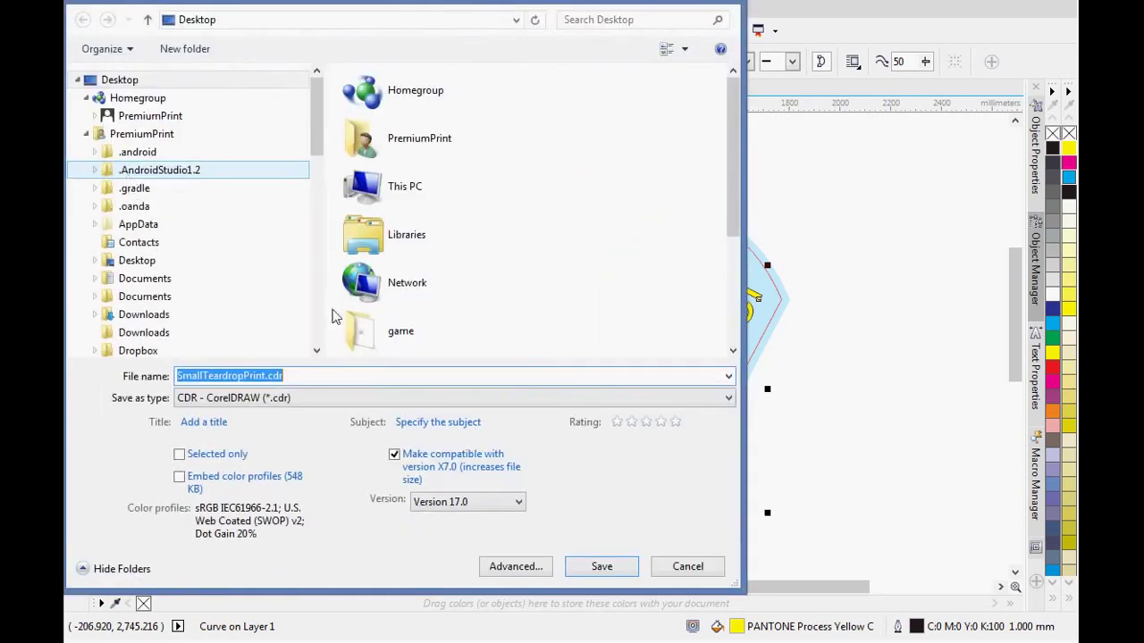
left_click(373, 399)
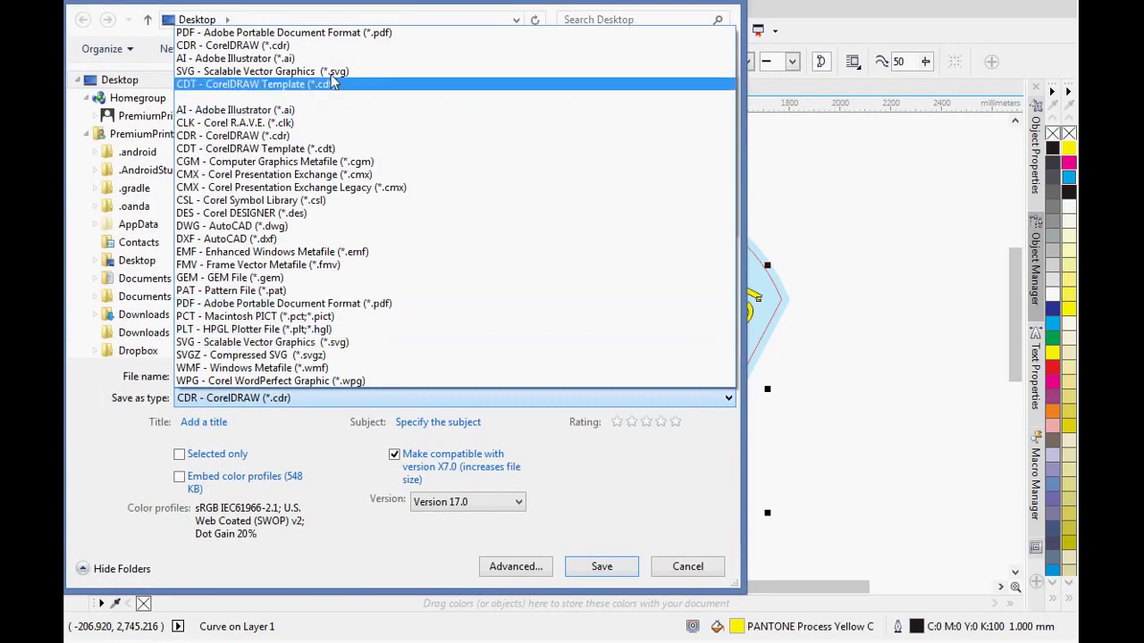
left_click(357, 32)
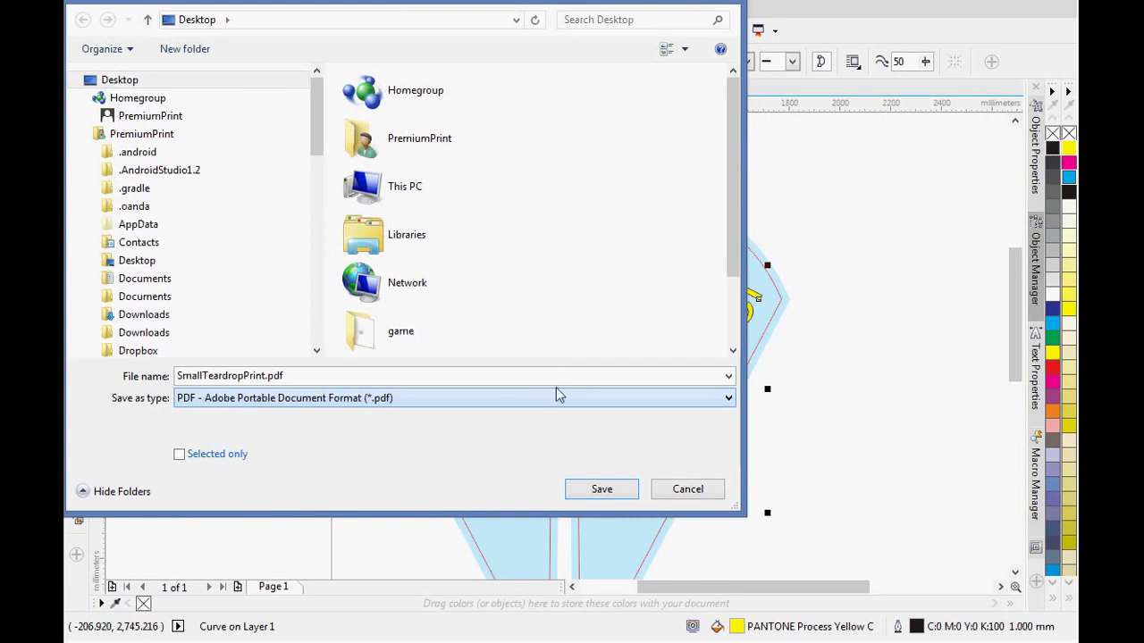
left_click(599, 491)
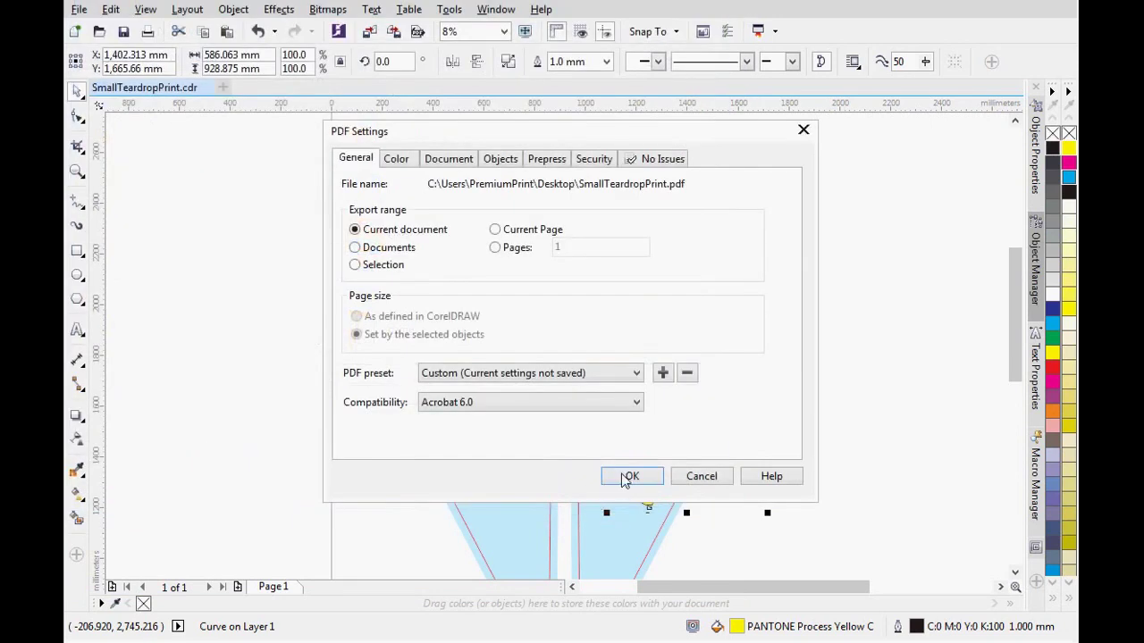